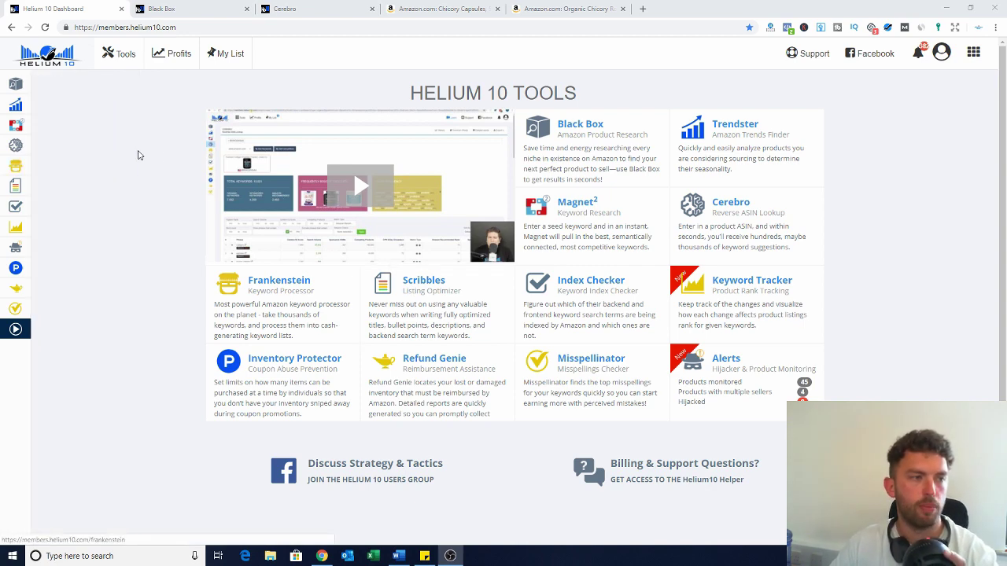
{"action": "mouse_move", "coordinate": [35, 149]}
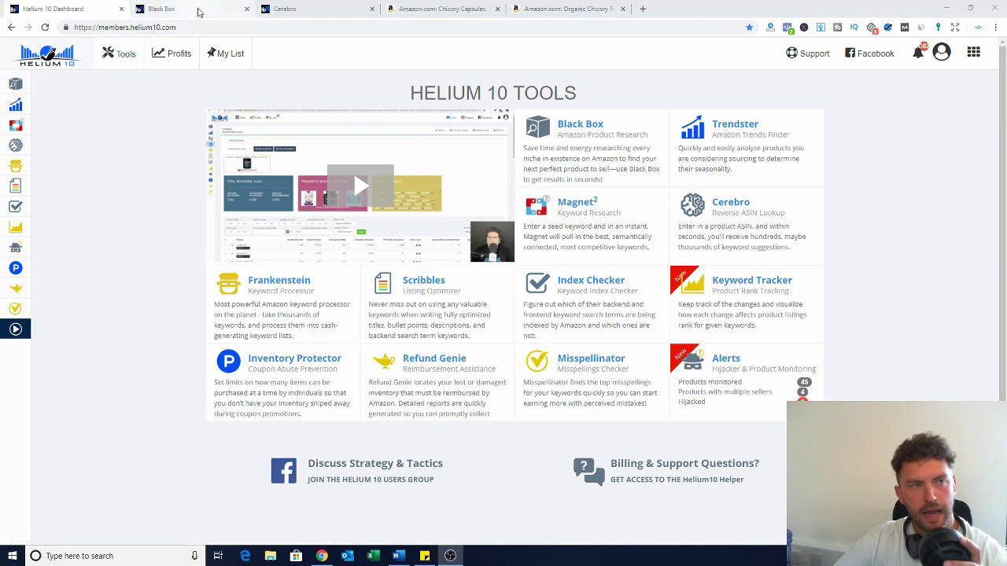
{"action": "left_click", "coordinate": [197, 11]}
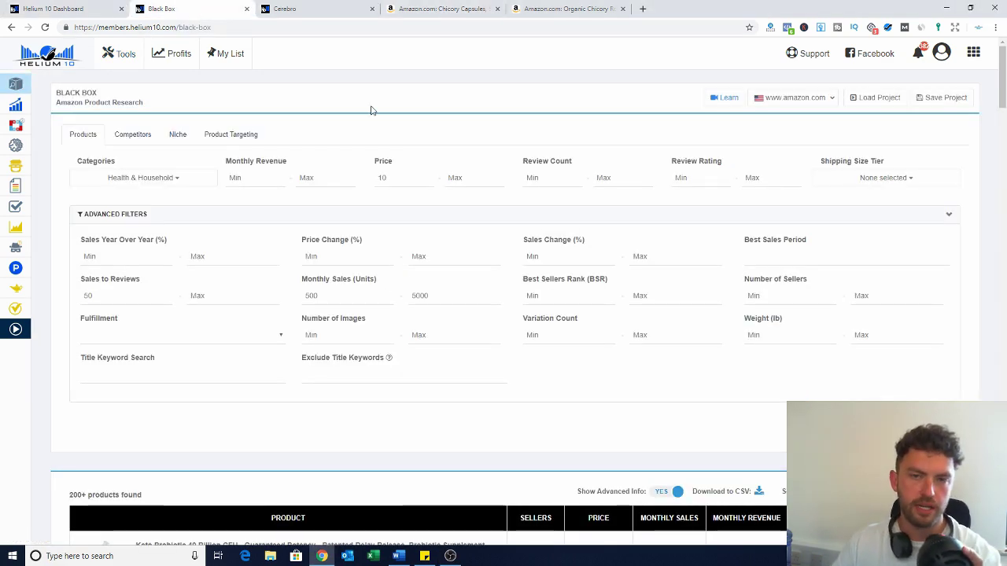
{"action": "left_click", "coordinate": [833, 100]}
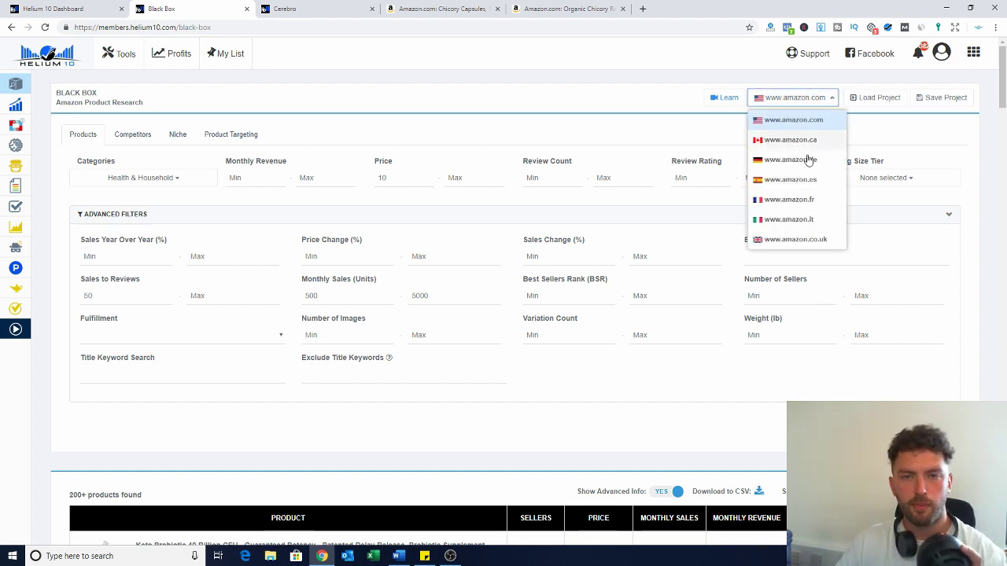
{"action": "left_click", "coordinate": [884, 135]}
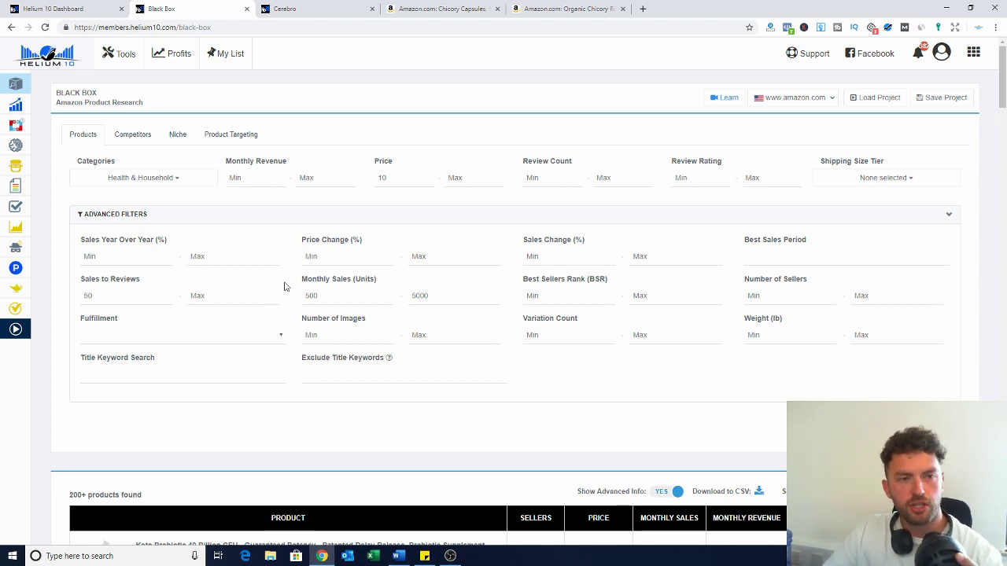
Step: Run the Health & Household product search with the existing filters and examine the prices, revenue and review counts on the first results page
{"action": "left_click", "coordinate": [928, 425]}
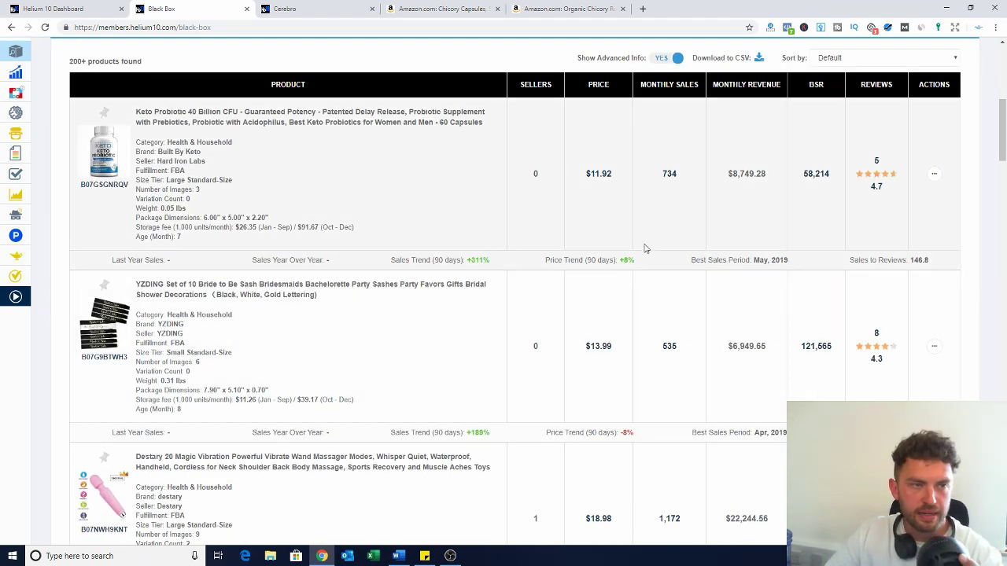
{"action": "scroll", "coordinate": [647, 247], "scroll_direction": "up", "scroll_amount": 2}
{"action": "scroll", "coordinate": [650, 248], "scroll_direction": "down", "scroll_amount": 2}
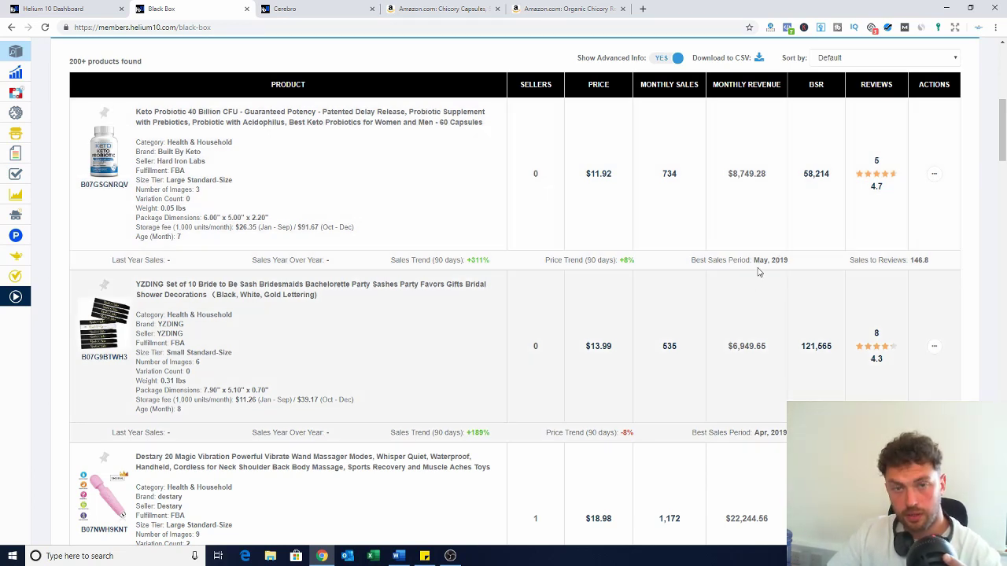
{"action": "scroll", "coordinate": [402, 226], "scroll_direction": "down", "scroll_amount": 2}
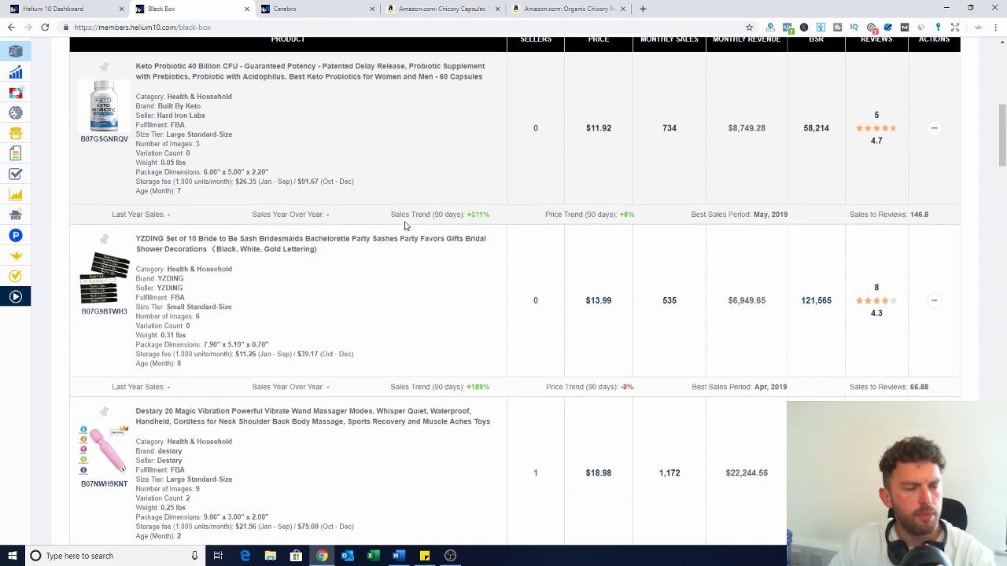
{"action": "scroll", "coordinate": [418, 234], "scroll_direction": "down", "scroll_amount": 4}
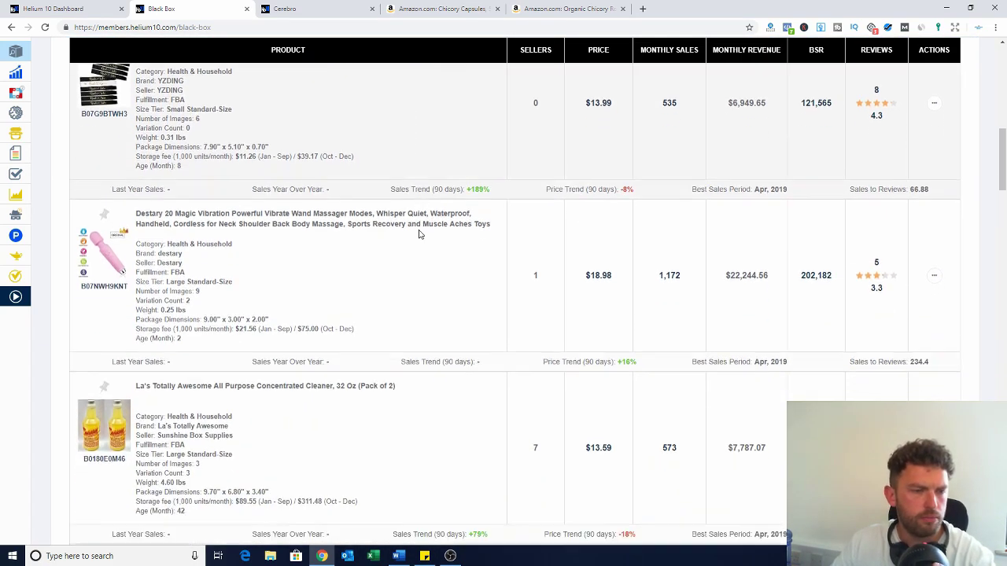
{"action": "scroll", "coordinate": [425, 225], "scroll_direction": "down", "scroll_amount": 6}
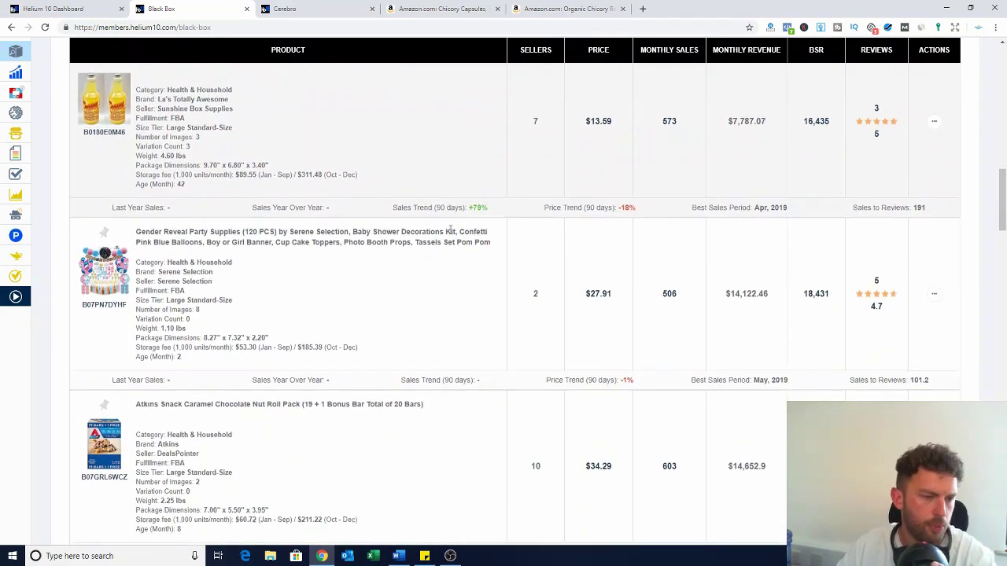
{"action": "scroll", "coordinate": [453, 233], "scroll_direction": "down", "scroll_amount": 5}
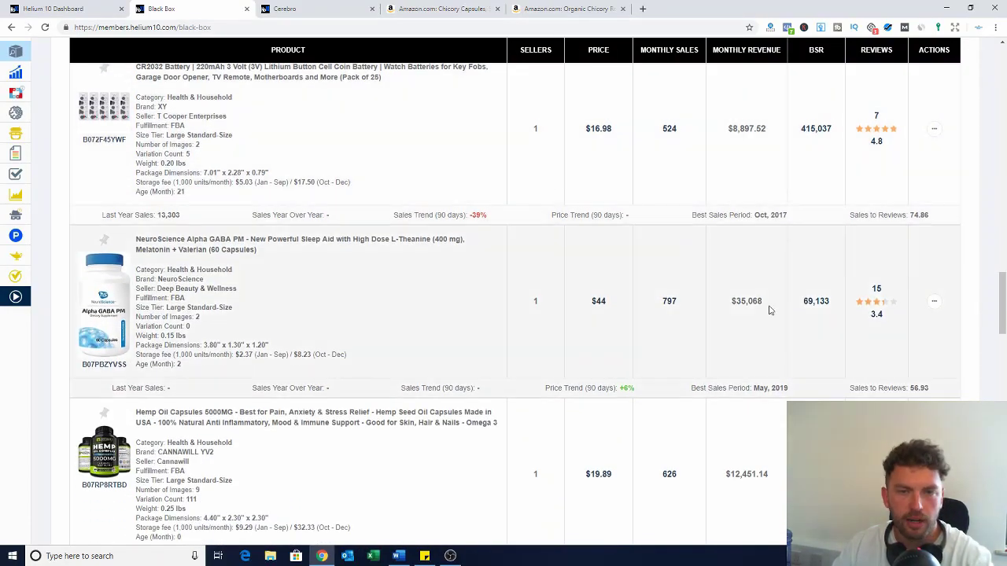
{"action": "scroll", "coordinate": [727, 296], "scroll_direction": "down", "scroll_amount": 1}
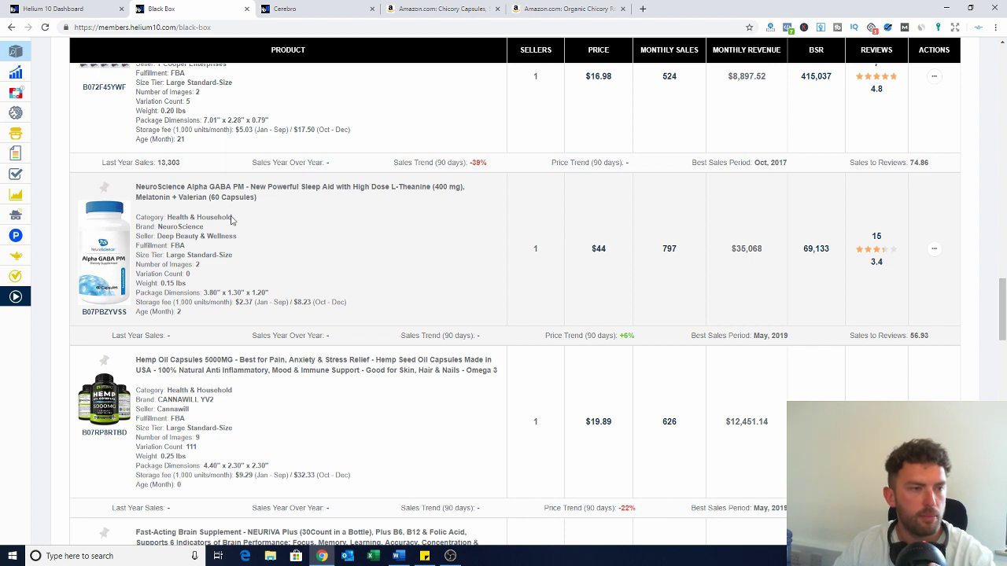
{"action": "scroll", "coordinate": [307, 283], "scroll_direction": "down", "scroll_amount": 3}
{"action": "scroll", "coordinate": [307, 283], "scroll_direction": "down", "scroll_amount": 7}
{"action": "scroll", "coordinate": [315, 299], "scroll_direction": "down", "scroll_amount": 8}
{"action": "scroll", "coordinate": [333, 313], "scroll_direction": "down", "scroll_amount": 5}
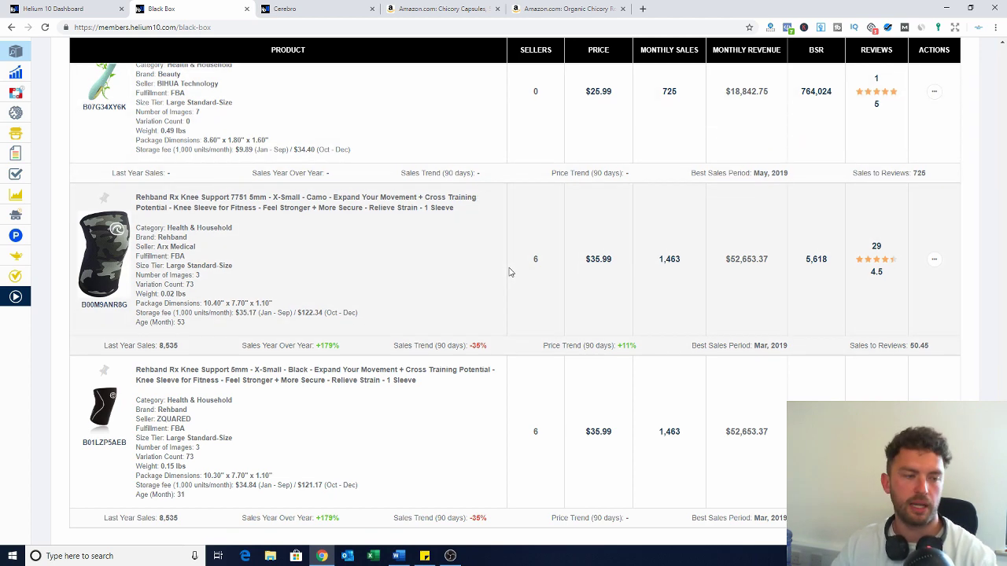
Step: Open page 2 of the product results, examine its products, and review the search filters again
{"action": "scroll", "coordinate": [508, 270], "scroll_direction": "down", "scroll_amount": 2}
{"action": "left_click", "coordinate": [111, 480]}
{"action": "scroll", "coordinate": [366, 321], "scroll_direction": "down", "scroll_amount": 2}
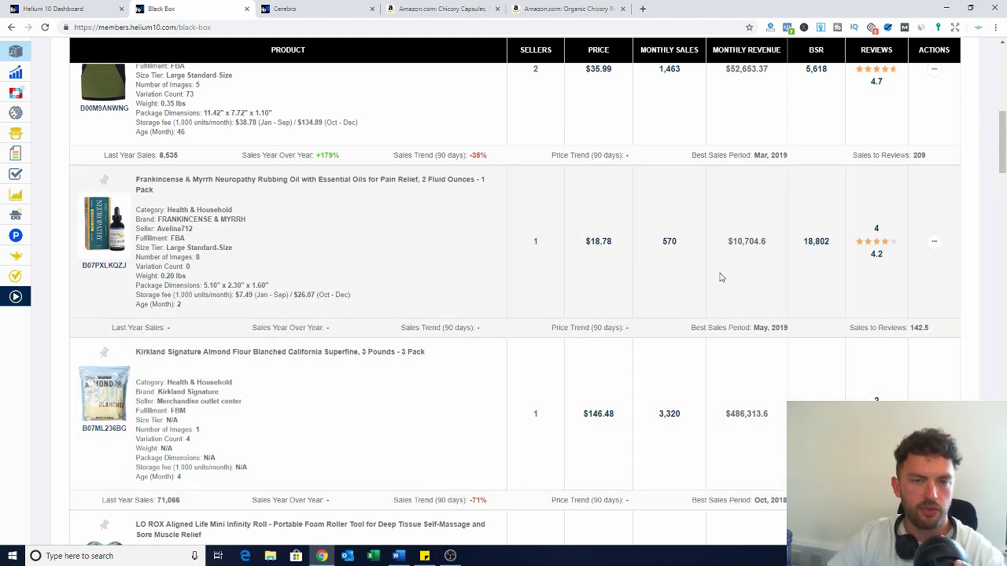
{"action": "scroll", "coordinate": [718, 312], "scroll_direction": "down", "scroll_amount": 3}
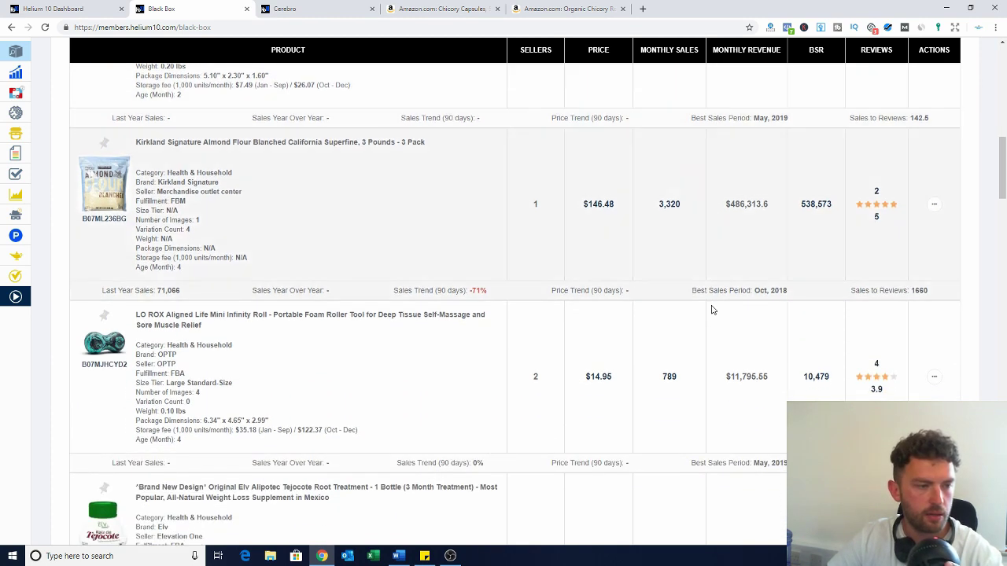
{"action": "scroll", "coordinate": [710, 309], "scroll_direction": "down", "scroll_amount": 1}
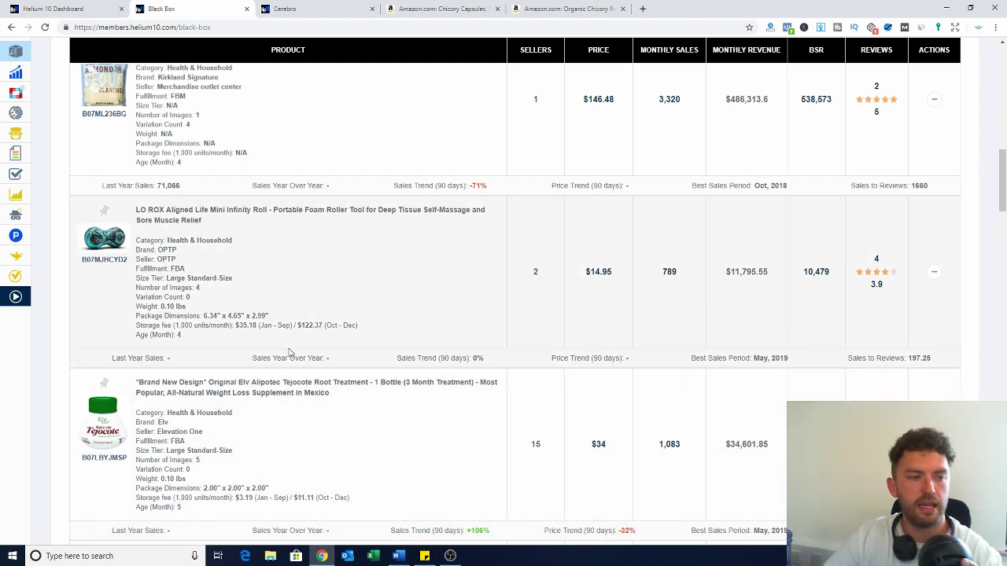
{"action": "scroll", "coordinate": [138, 357], "scroll_direction": "down", "scroll_amount": 4}
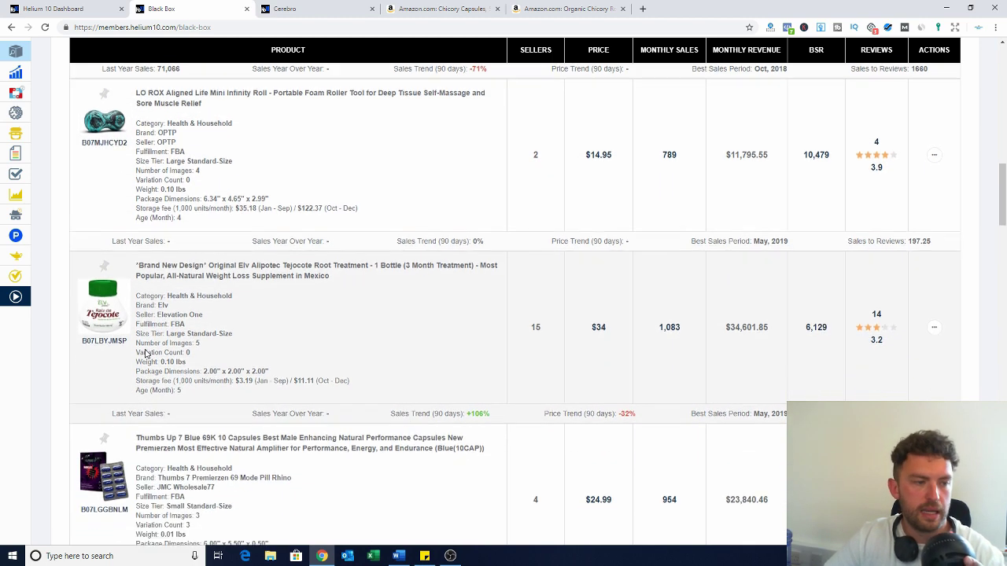
{"action": "scroll", "coordinate": [332, 396], "scroll_direction": "down", "scroll_amount": 3}
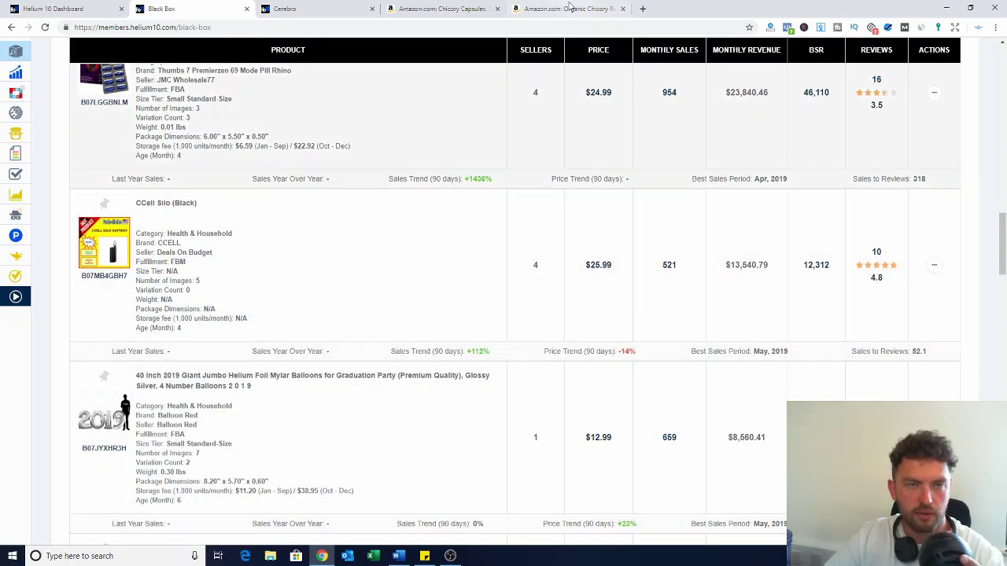
{"action": "left_click_drag", "start_coordinate": [1002, 244], "coordinate": [1003, 77]}
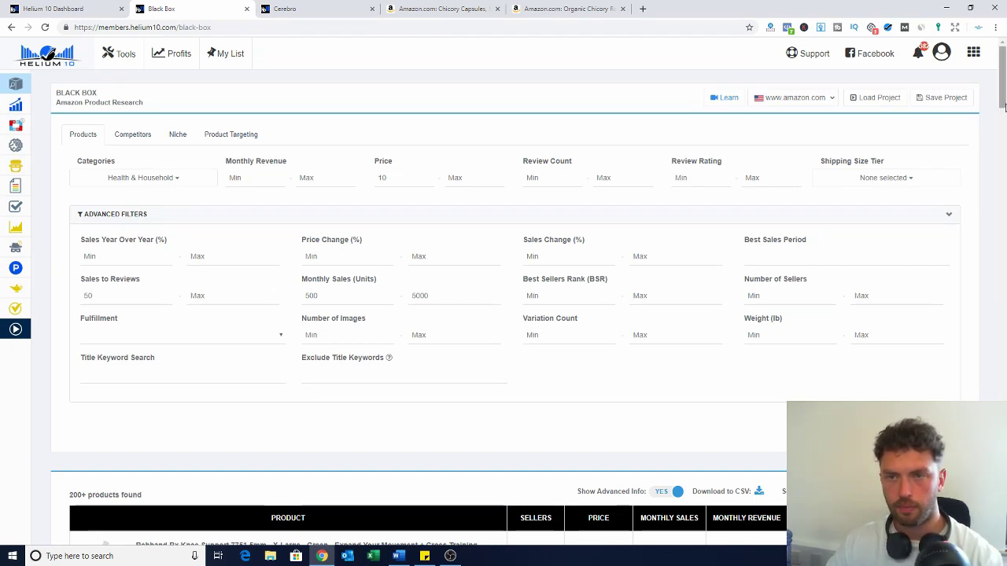
{"action": "left_click_drag", "start_coordinate": [1002, 103], "coordinate": [1001, 114]}
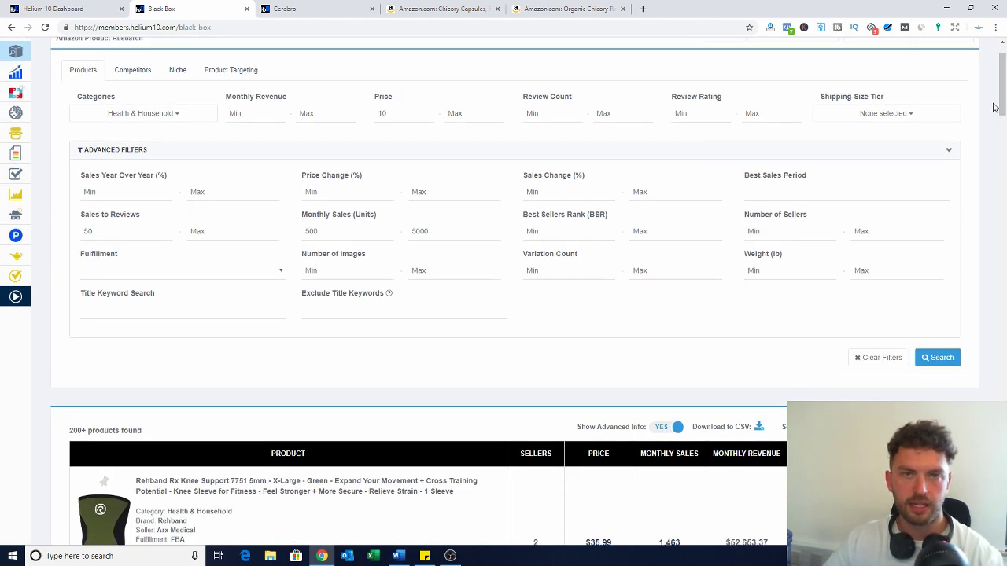
Step: Open page 7 of the product results and examine the products down to the chicory capsules
{"action": "left_click_drag", "start_coordinate": [995, 105], "coordinate": [973, 539]}
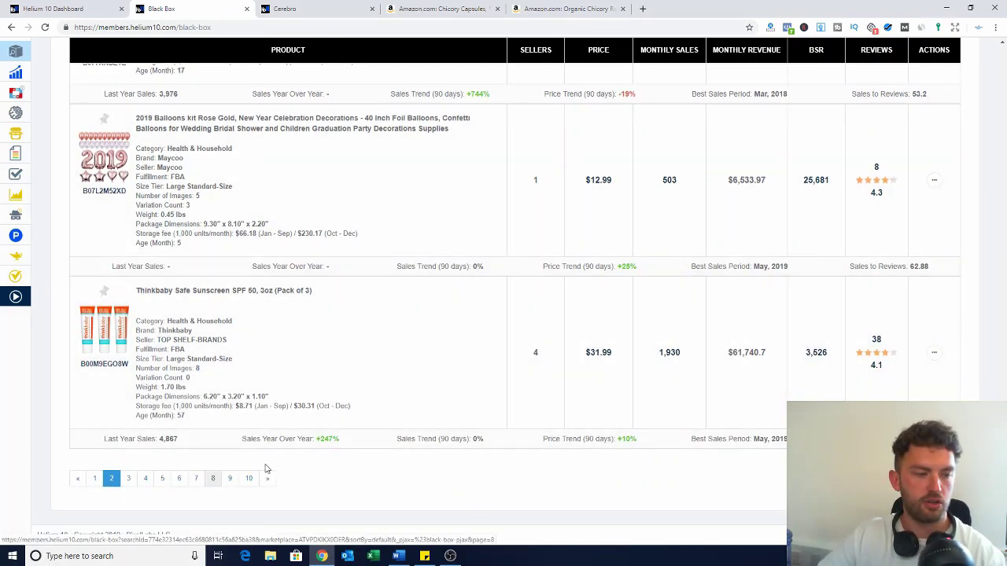
{"action": "left_click", "coordinate": [195, 482]}
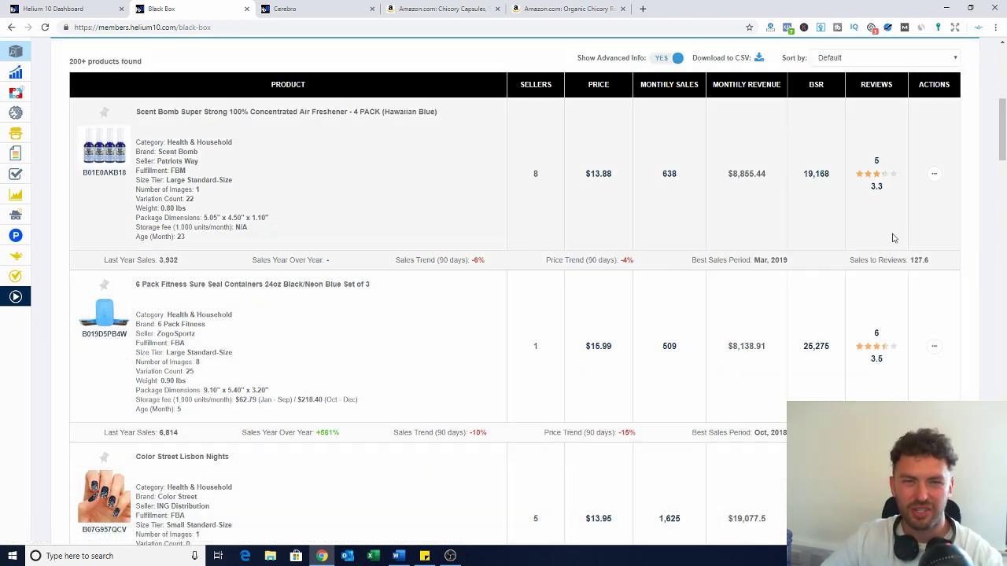
{"action": "scroll", "coordinate": [894, 236], "scroll_direction": "down", "scroll_amount": 2}
{"action": "scroll", "coordinate": [928, 221], "scroll_direction": "down", "scroll_amount": 4}
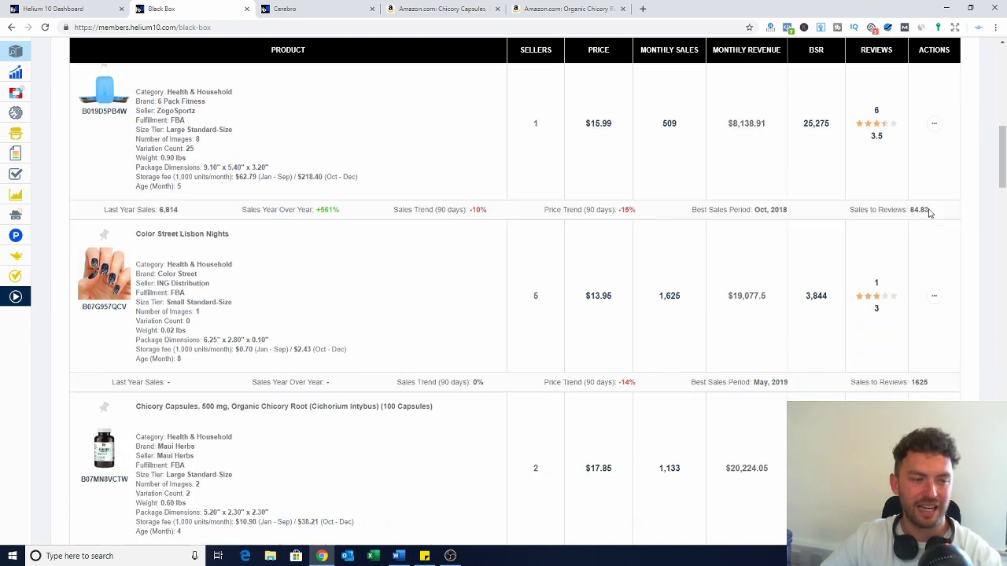
{"action": "scroll", "coordinate": [928, 213], "scroll_direction": "down", "scroll_amount": 2}
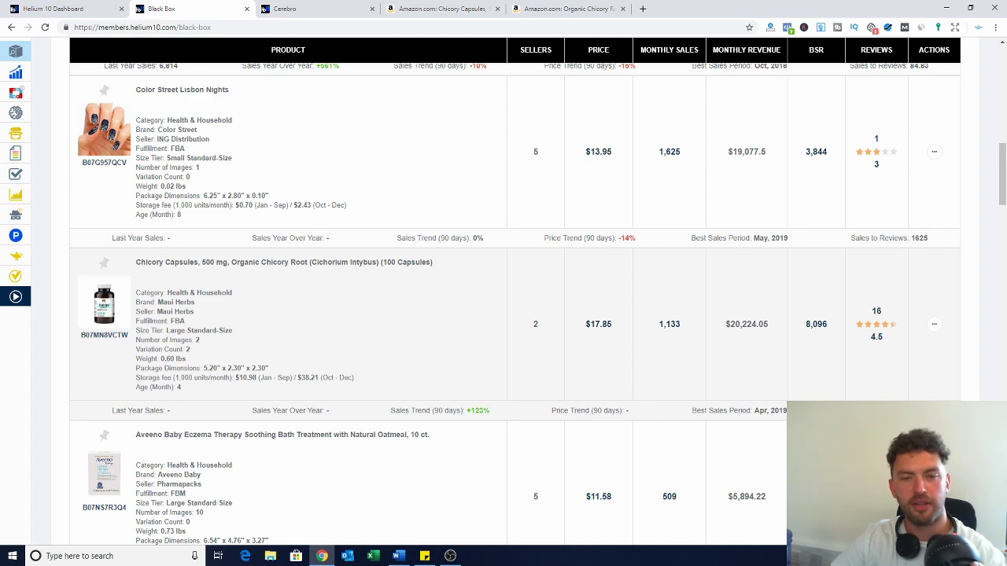
Step: Pin the organic chicory root capsules by Maui Herbs in the product results
{"action": "left_click_drag", "start_coordinate": [1002, 173], "coordinate": [1002, 75]}
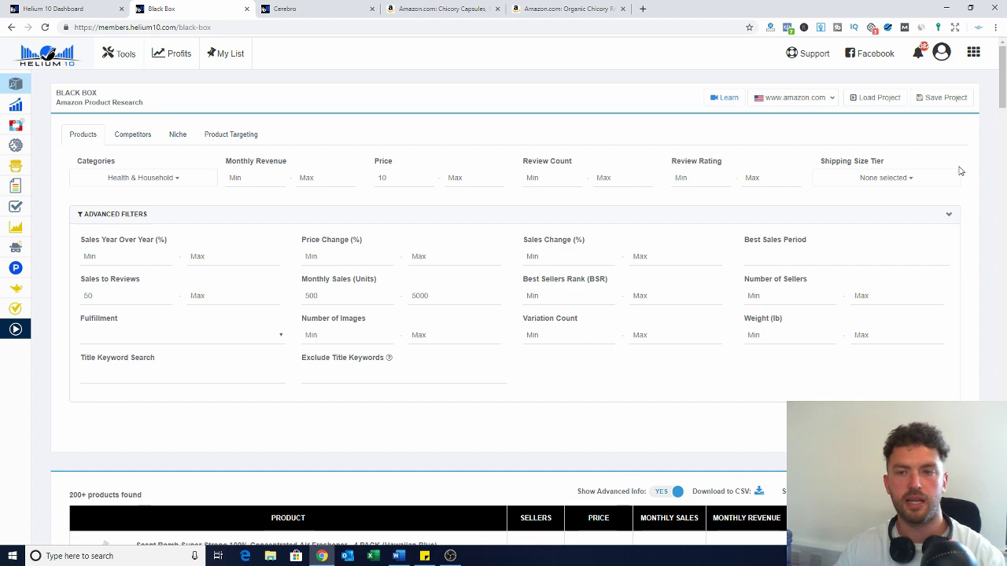
{"action": "left_click_drag", "start_coordinate": [1001, 106], "coordinate": [1003, 198]}
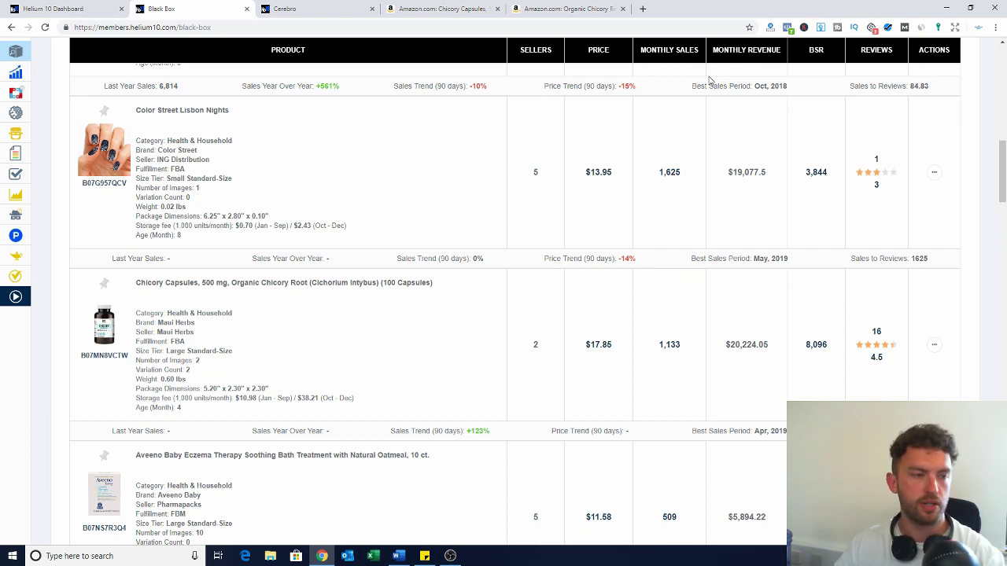
{"action": "scroll", "coordinate": [445, 175], "scroll_direction": "down", "scroll_amount": 1}
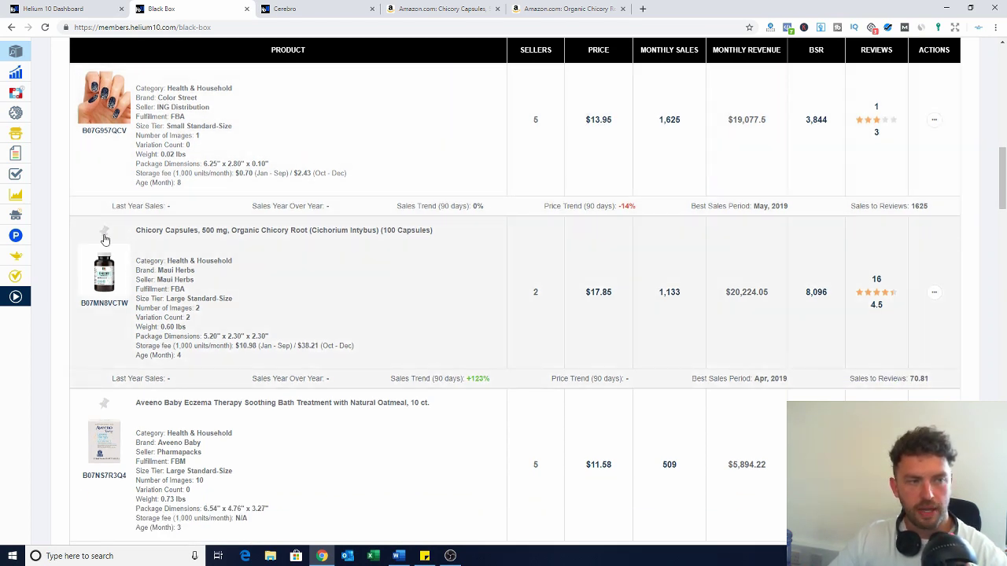
{"action": "left_click", "coordinate": [104, 235]}
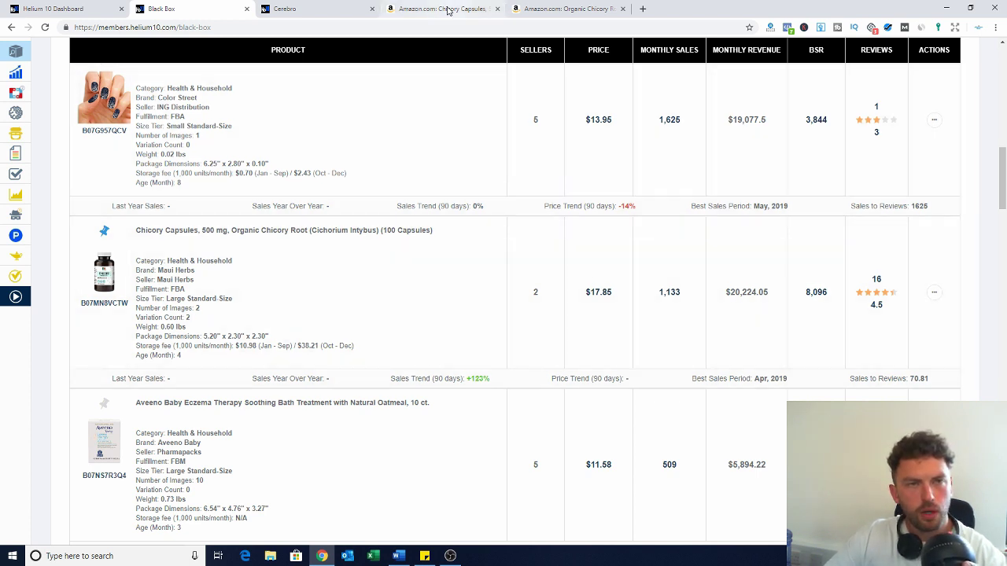
Step: Switch to the Amazon listing for the chicory capsules and examine its images, size options and customer reviews
{"action": "left_click", "coordinate": [449, 11]}
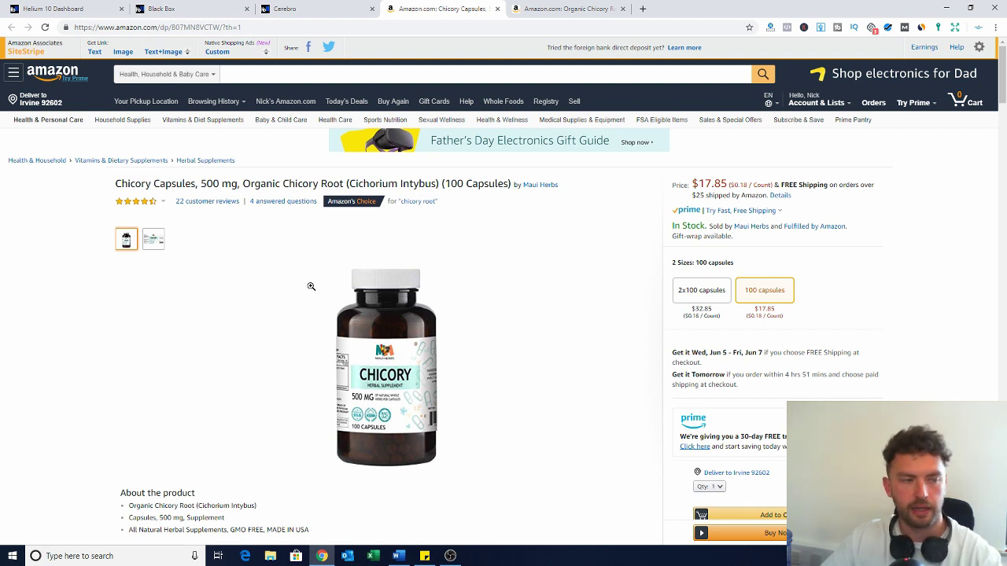
{"action": "mouse_move", "coordinate": [159, 247]}
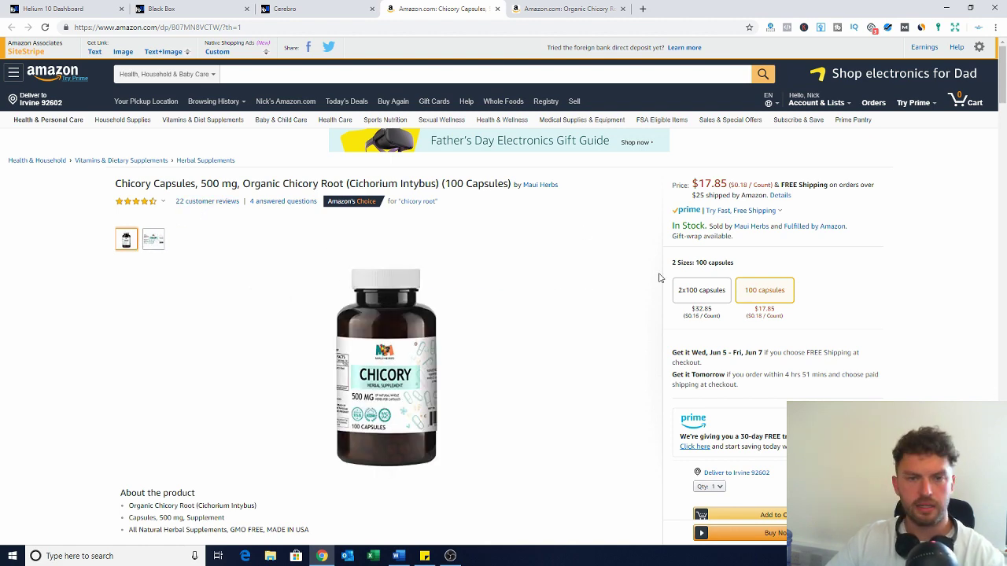
{"action": "mouse_move", "coordinate": [704, 294]}
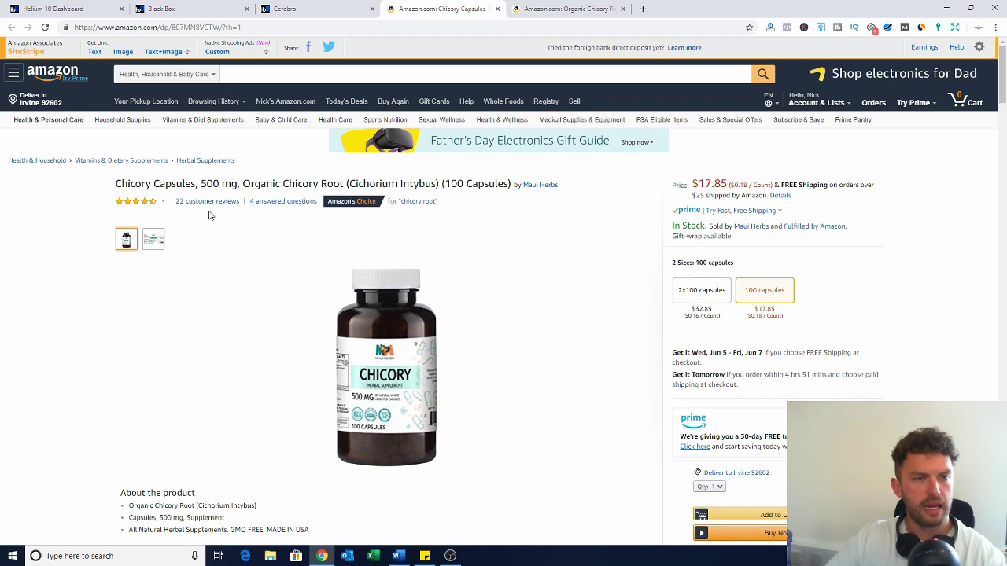
{"action": "scroll", "coordinate": [514, 278], "scroll_direction": "down", "scroll_amount": 2}
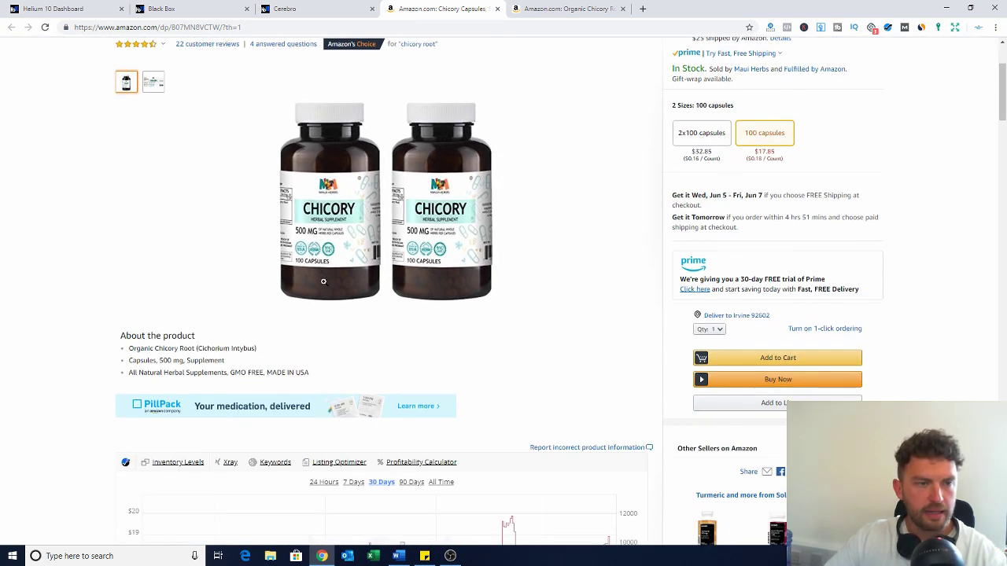
Step: Show the chicory listing's price and sales rank history for 90 Days and examine the chart and revenue calculator
{"action": "scroll", "coordinate": [541, 294], "scroll_direction": "down", "scroll_amount": 3}
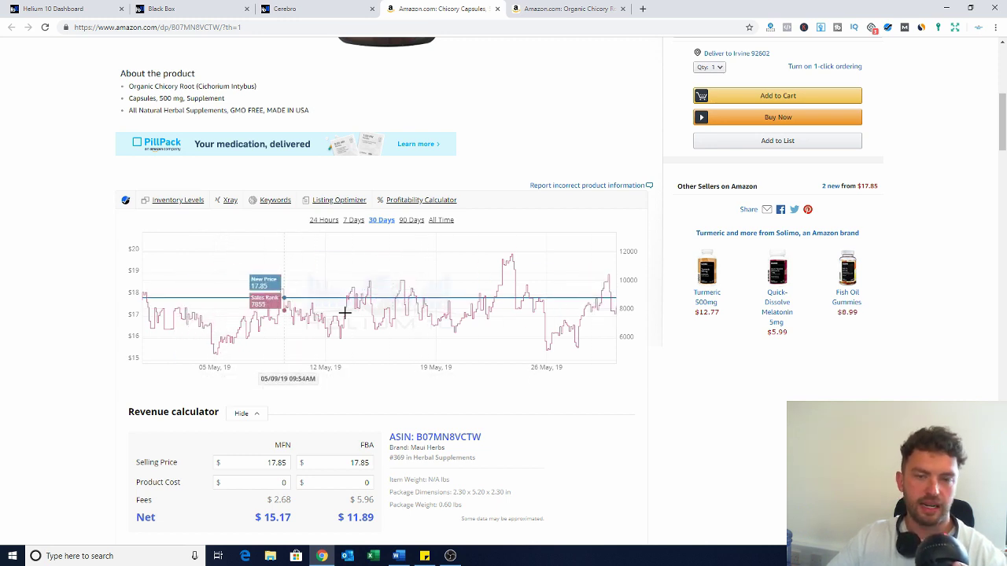
{"action": "left_click", "coordinate": [411, 221]}
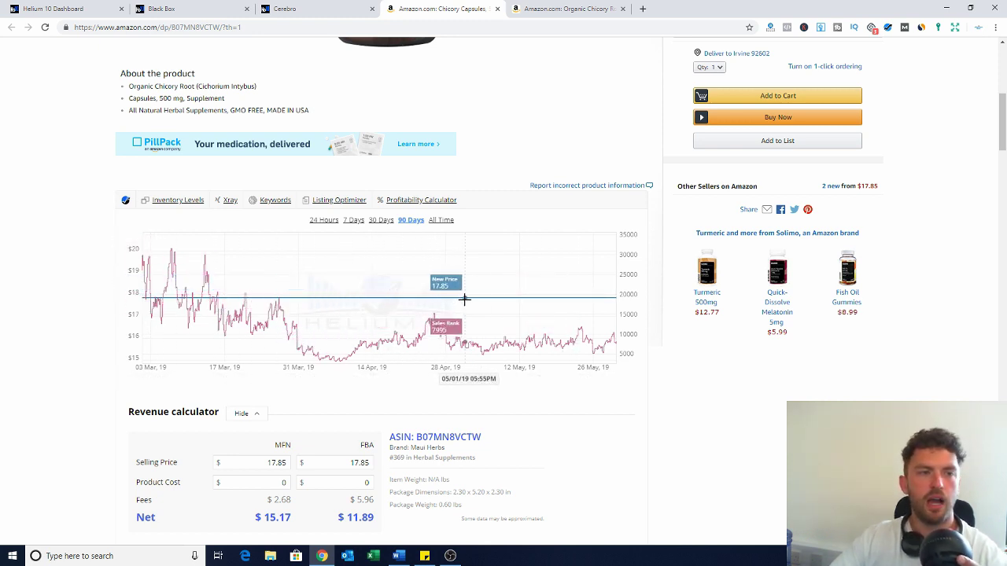
{"action": "scroll", "coordinate": [528, 298], "scroll_direction": "down", "scroll_amount": 3}
{"action": "scroll", "coordinate": [527, 299], "scroll_direction": "up", "scroll_amount": 2}
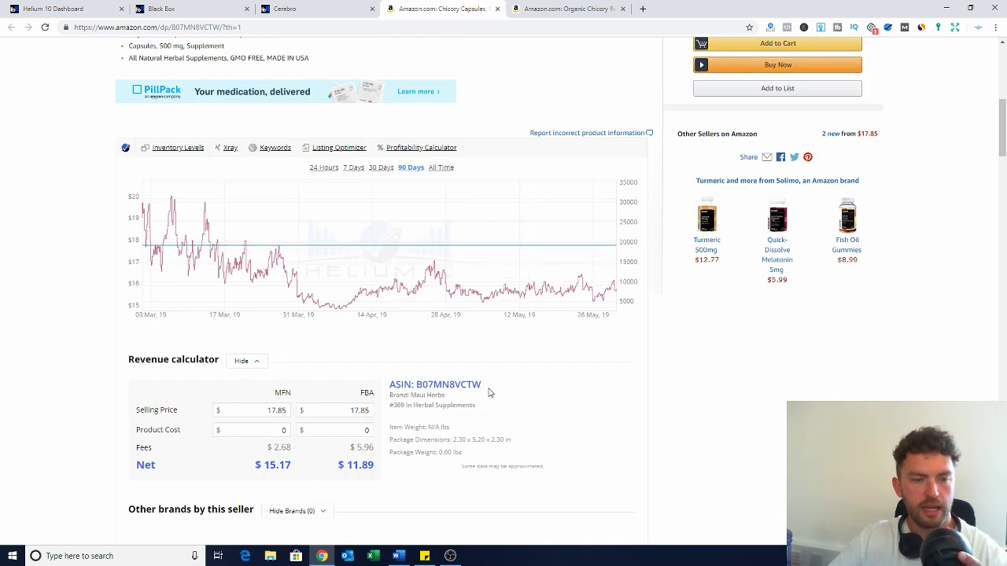
{"action": "scroll", "coordinate": [462, 372], "scroll_direction": "up", "scroll_amount": 1}
{"action": "scroll", "coordinate": [465, 366], "scroll_direction": "down", "scroll_amount": 1}
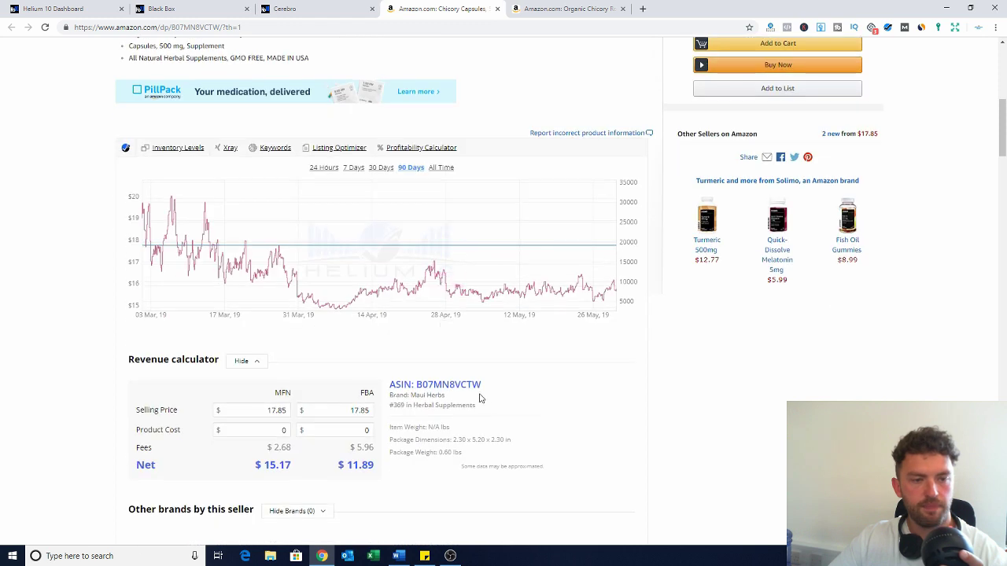
Step: Search Amazon for "Organic Chicory Root", the product name in the chicory capsules listing's title
{"action": "left_click_drag", "start_coordinate": [484, 390], "coordinate": [420, 380]}
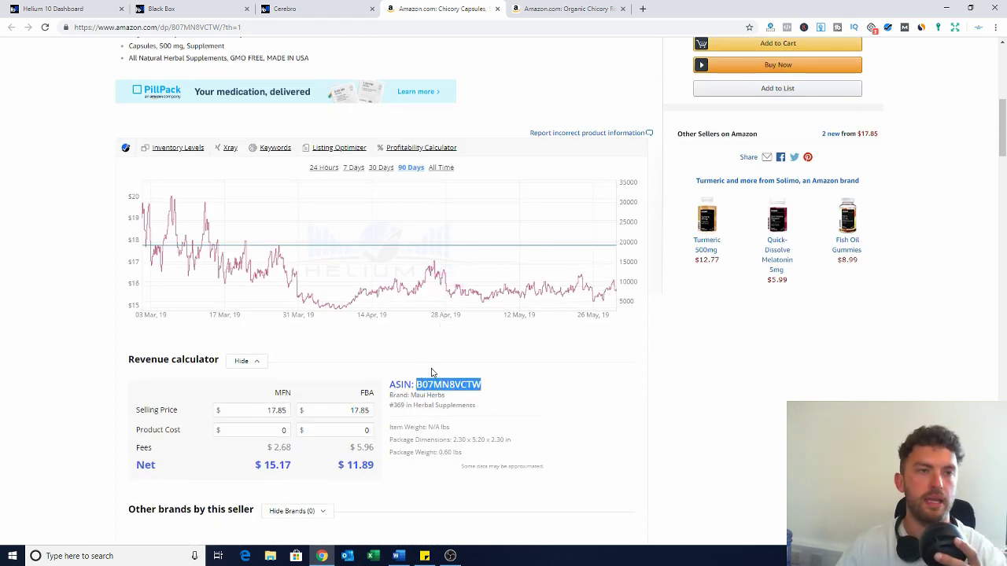
{"action": "scroll", "coordinate": [604, 341], "scroll_direction": "up", "scroll_amount": 6}
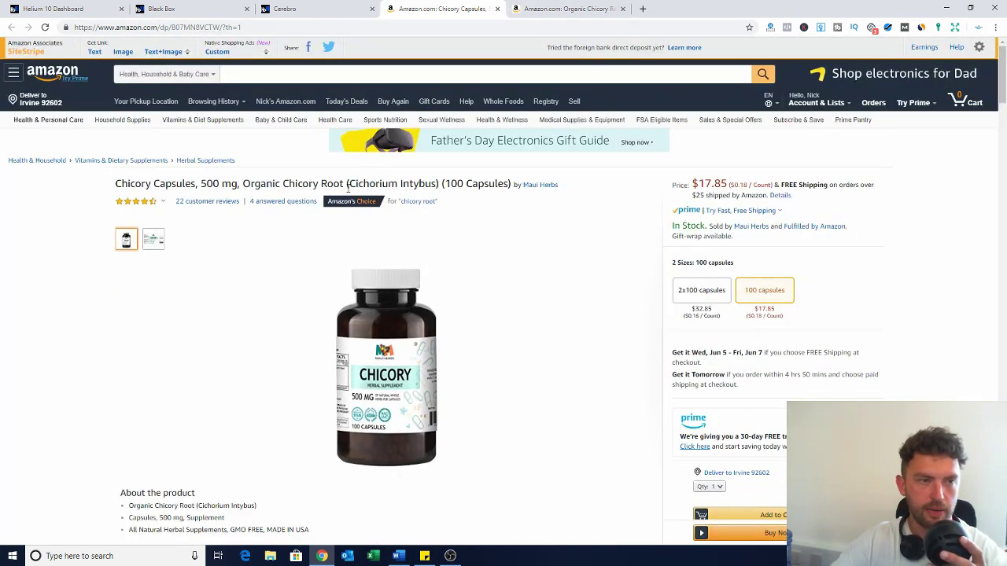
{"action": "left_click_drag", "start_coordinate": [344, 184], "coordinate": [245, 200]}
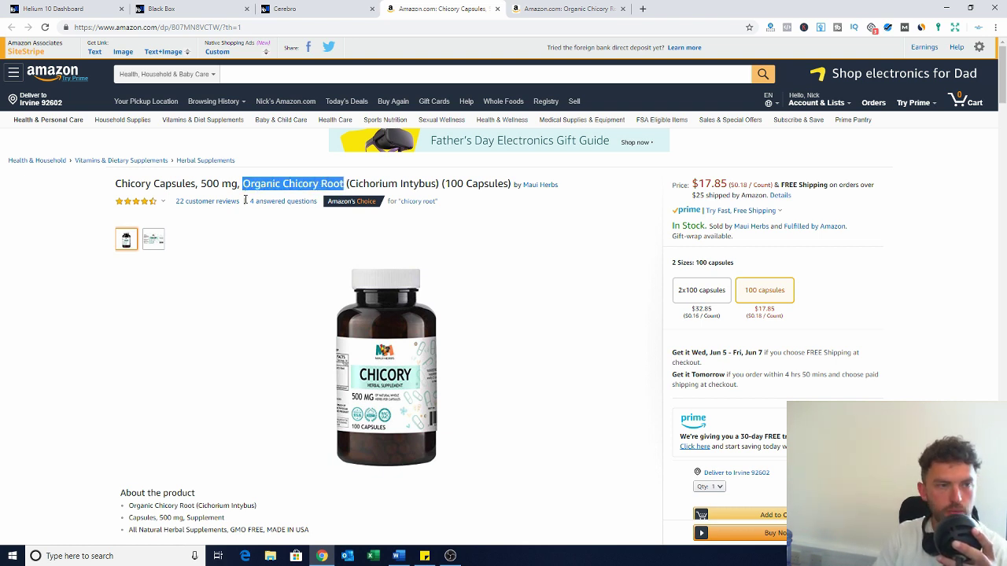
{"action": "left_click", "coordinate": [563, 10]}
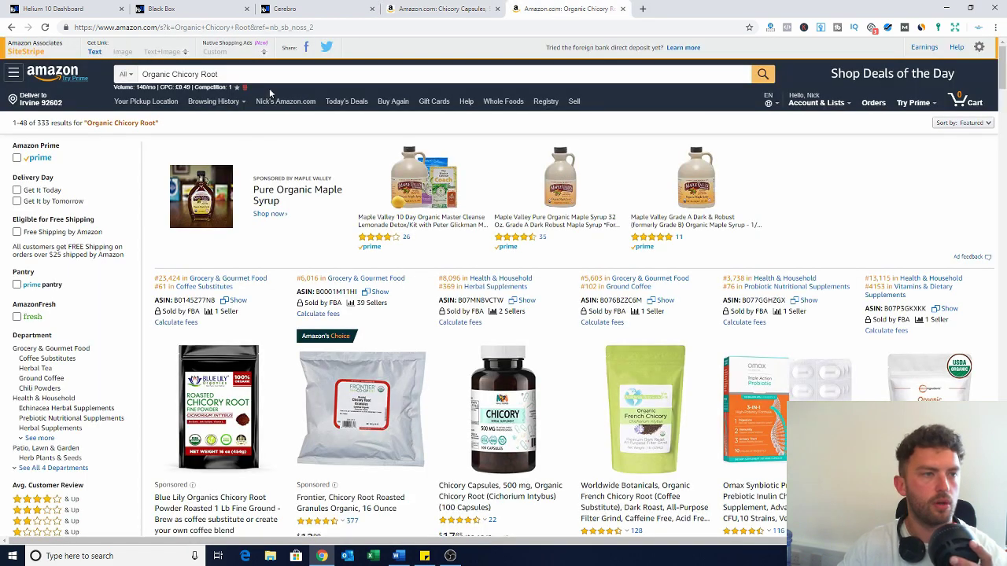
{"action": "left_click", "coordinate": [228, 74]}
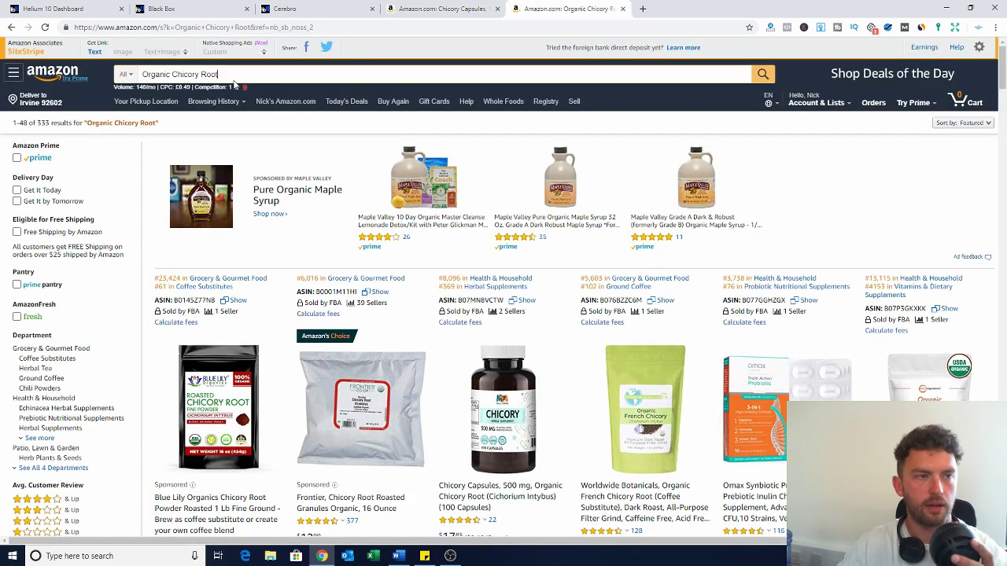
{"action": "triple_click", "coordinate": [155, 73]}
{"action": "left_click", "coordinate": [43, 73]}
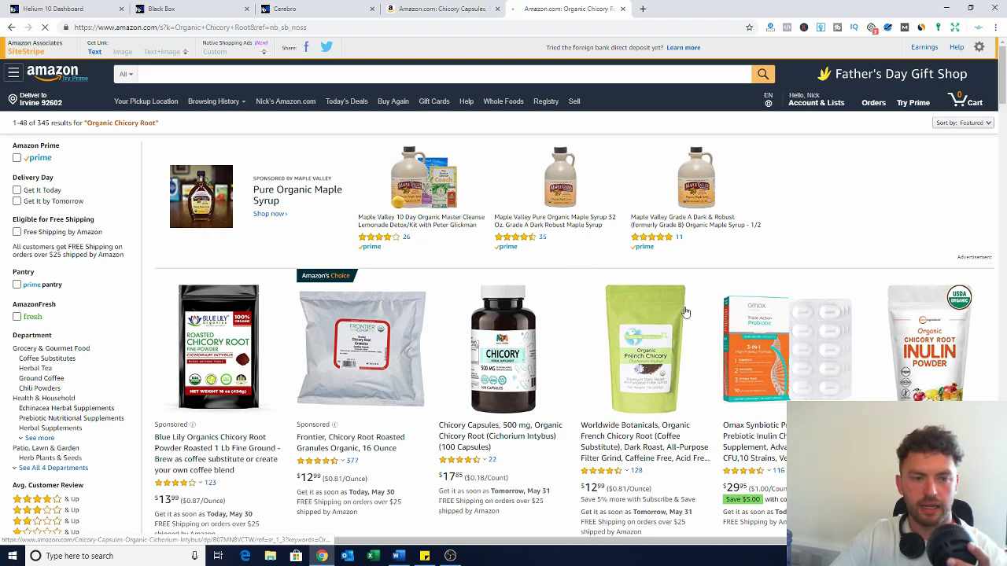
Step: Examine the competing chicory products in the Amazon search results, comparing their reviews, prices, sales ranks and seller numbers
{"action": "scroll", "coordinate": [508, 436], "scroll_direction": "down", "scroll_amount": 1}
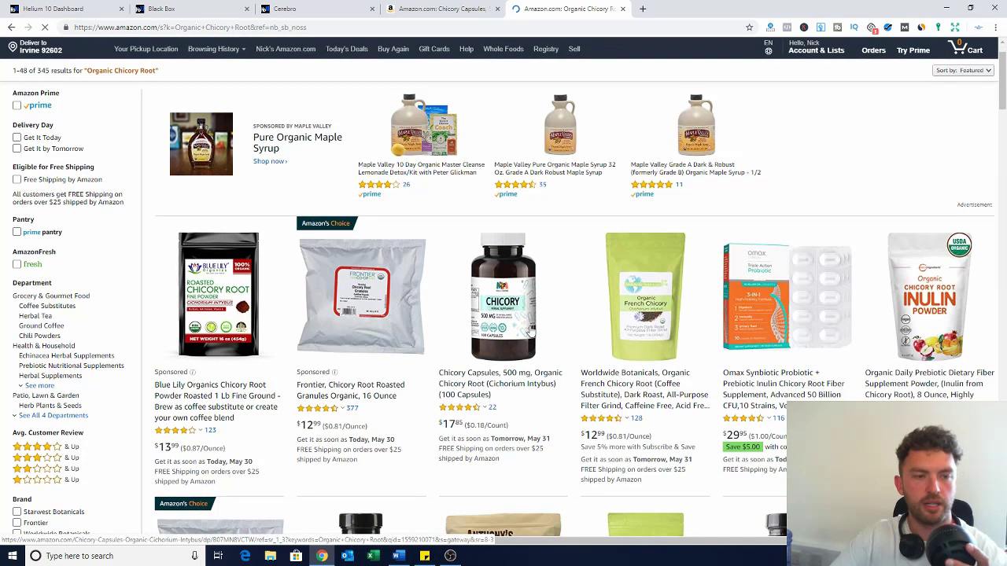
{"action": "scroll", "coordinate": [516, 318], "scroll_direction": "down", "scroll_amount": 2}
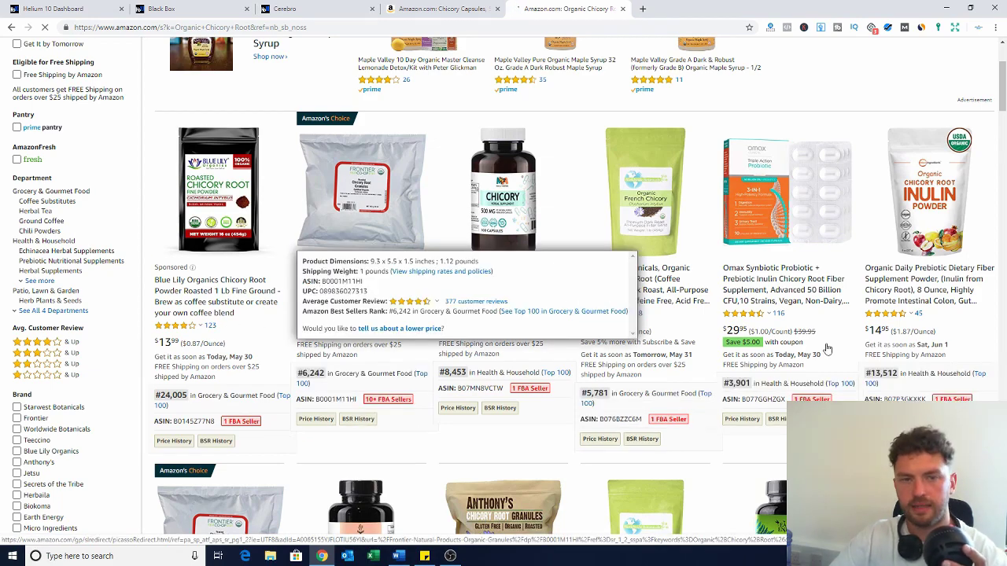
{"action": "scroll", "coordinate": [804, 258], "scroll_direction": "down", "scroll_amount": 1}
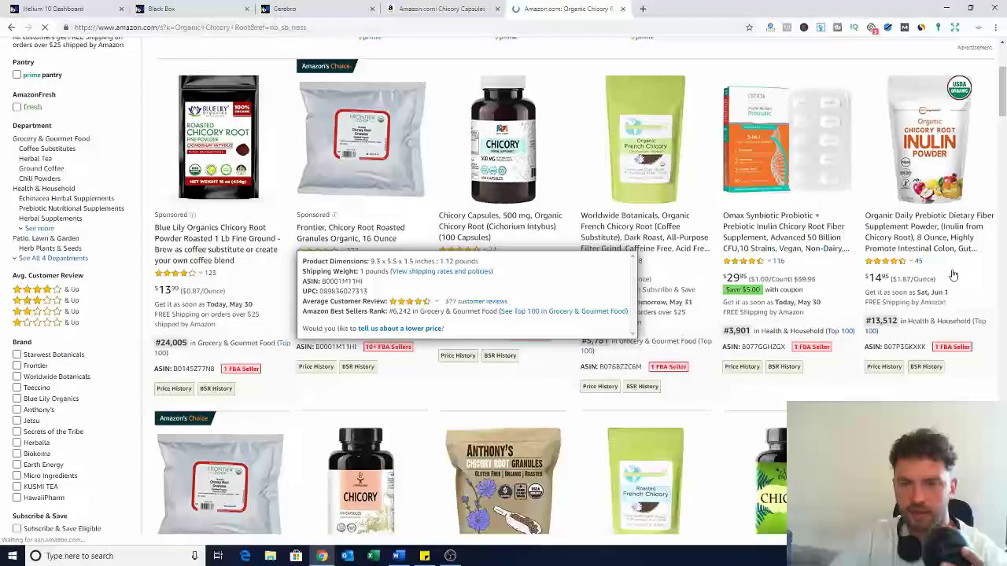
{"action": "scroll", "coordinate": [820, 293], "scroll_direction": "down", "scroll_amount": 1}
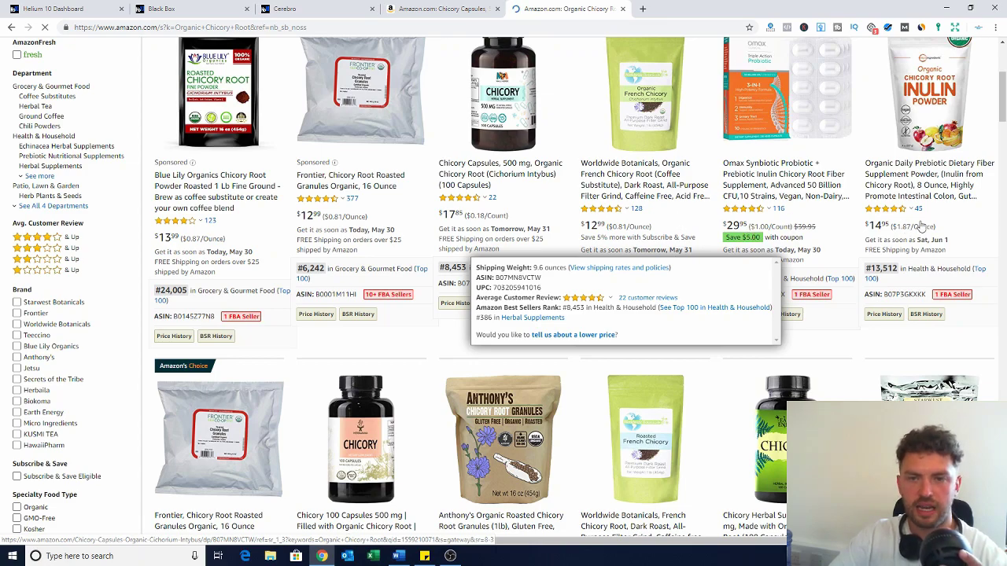
{"action": "scroll", "coordinate": [918, 226], "scroll_direction": "down", "scroll_amount": 3}
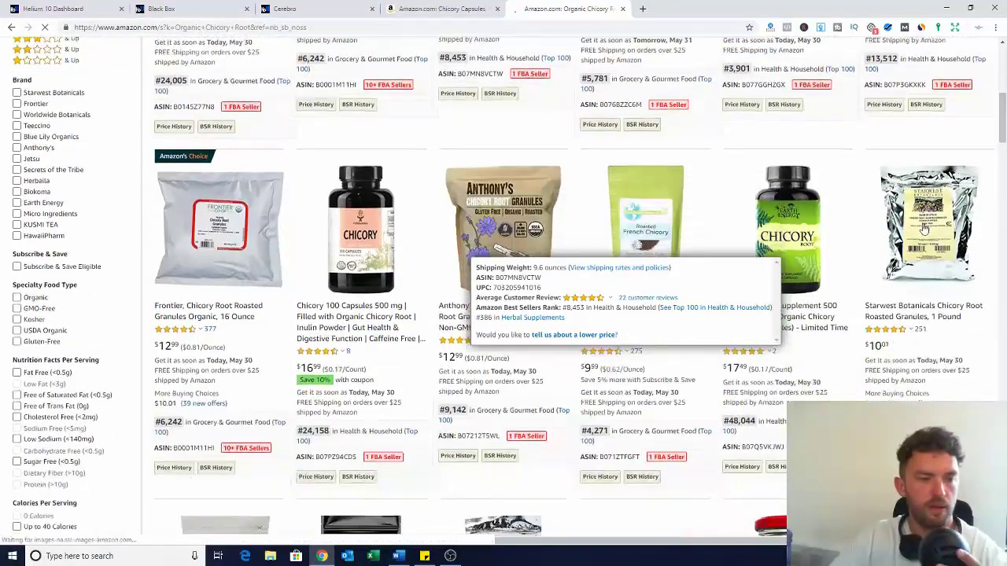
{"action": "scroll", "coordinate": [924, 227], "scroll_direction": "down", "scroll_amount": 3}
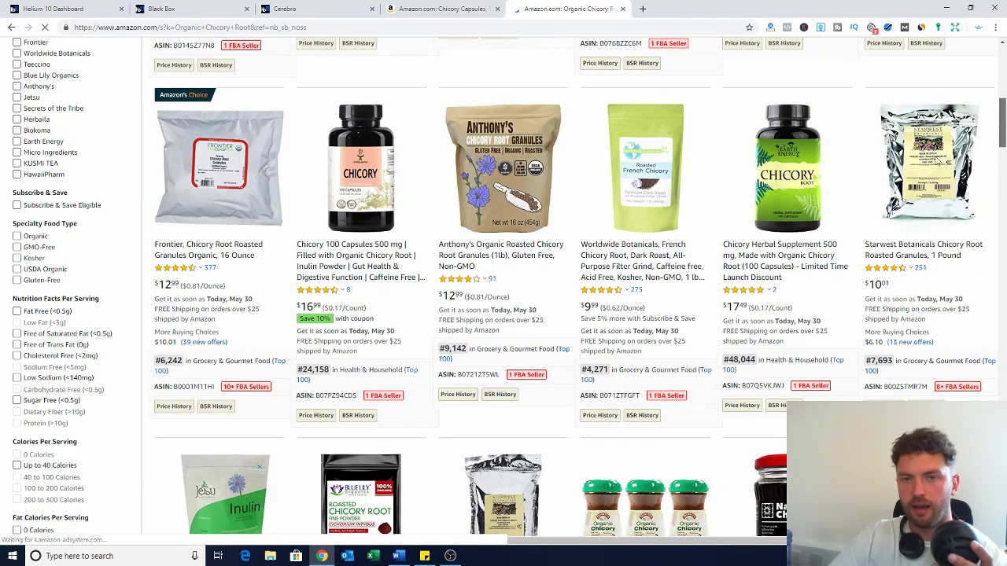
{"action": "mouse_move", "coordinate": [891, 183]}
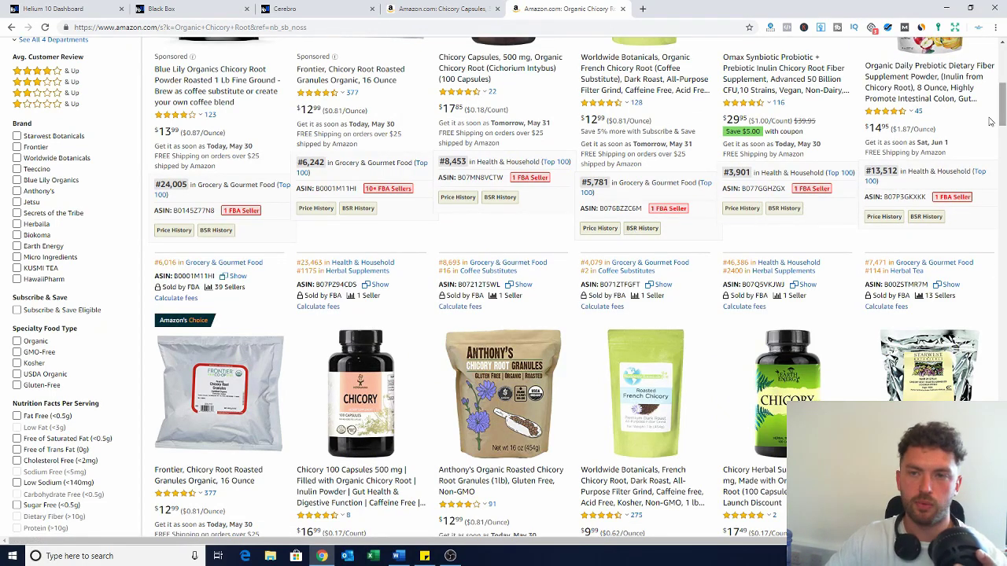
{"action": "scroll", "coordinate": [939, 154], "scroll_direction": "up", "scroll_amount": 5}
{"action": "scroll", "coordinate": [939, 154], "scroll_direction": "up", "scroll_amount": 1}
{"action": "scroll", "coordinate": [703, 337], "scroll_direction": "down", "scroll_amount": 1}
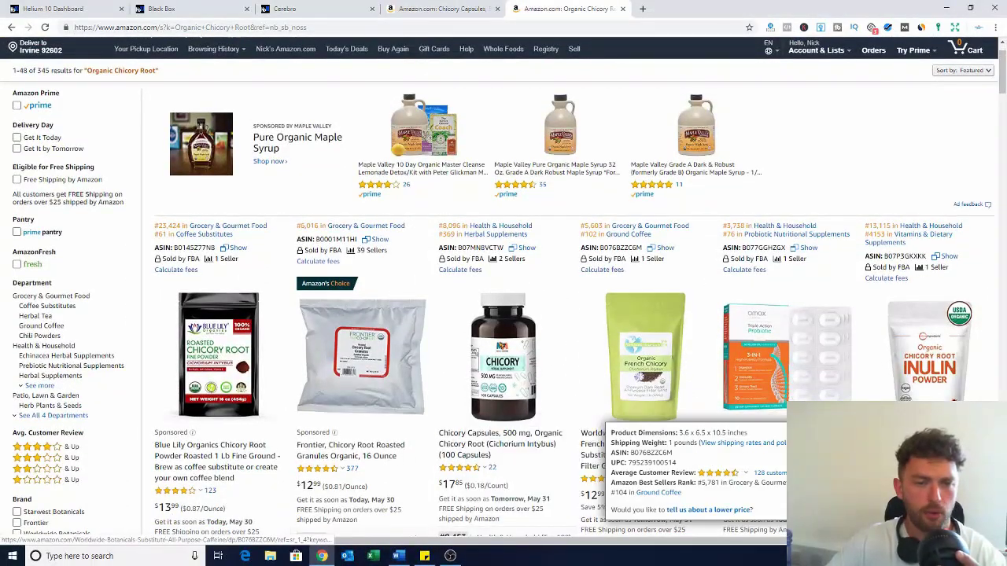
Step: Return to the chicory capsules listing and copy the ASIN B07MN8VCTW shown beside the revenue calculator
{"action": "left_click", "coordinate": [456, 11]}
{"action": "scroll", "coordinate": [579, 260], "scroll_direction": "down", "scroll_amount": 10}
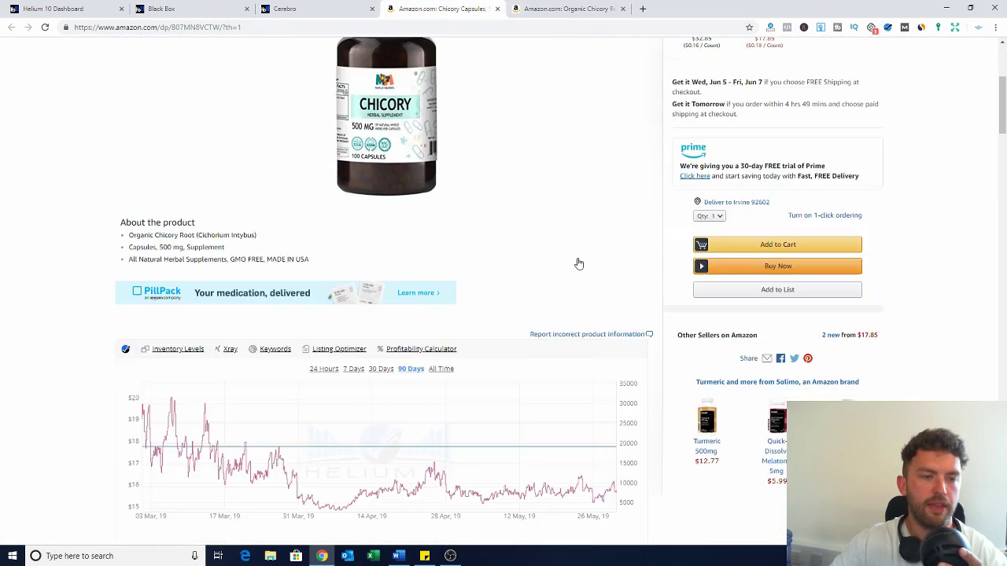
{"action": "left_click_drag", "start_coordinate": [483, 282], "coordinate": [413, 281]}
{"action": "key", "text": "ctrl+c"}
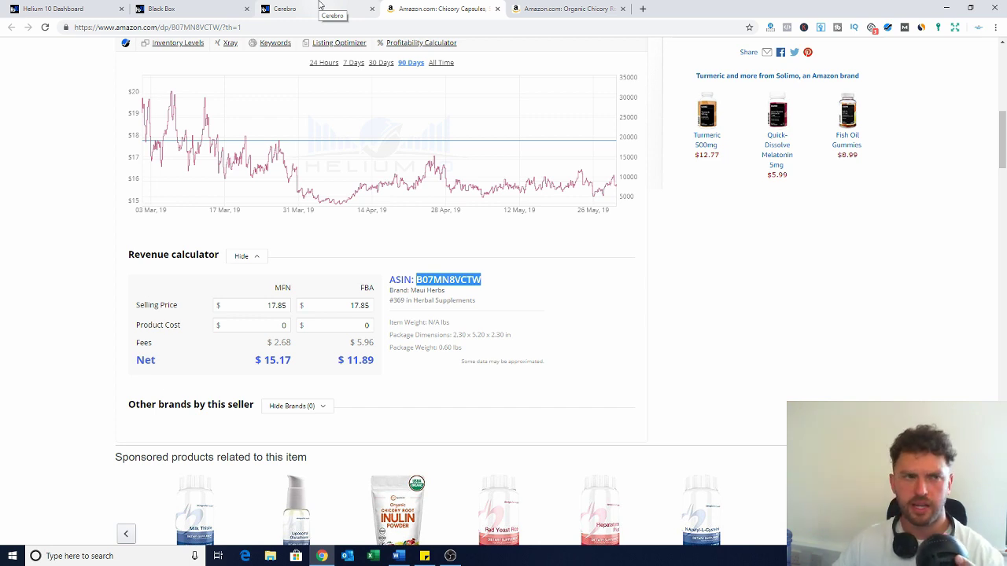
{"action": "right_click", "coordinate": [450, 279]}
{"action": "left_click", "coordinate": [470, 287]}
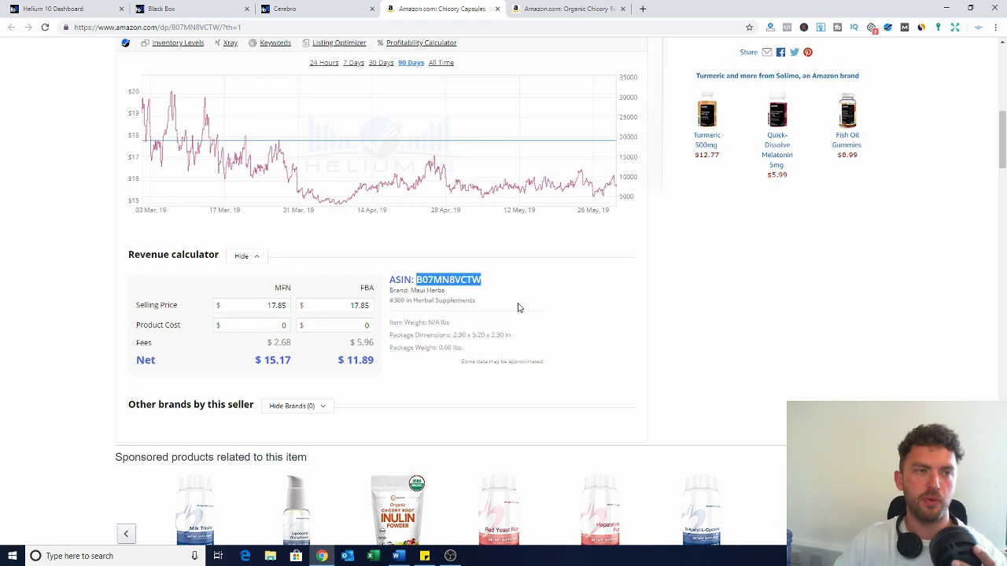
{"action": "left_click", "coordinate": [284, 9]}
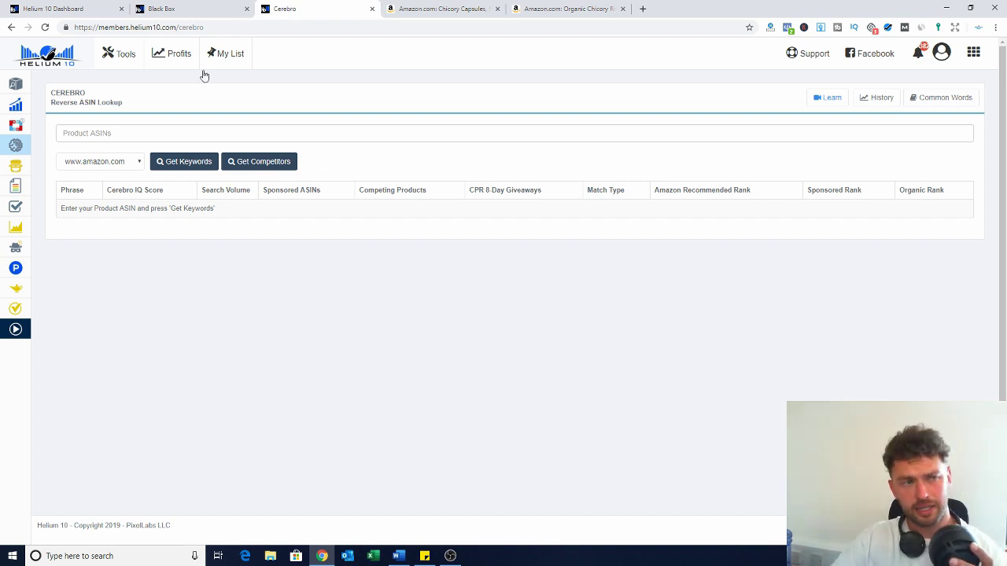
{"action": "mouse_move", "coordinate": [35, 86]}
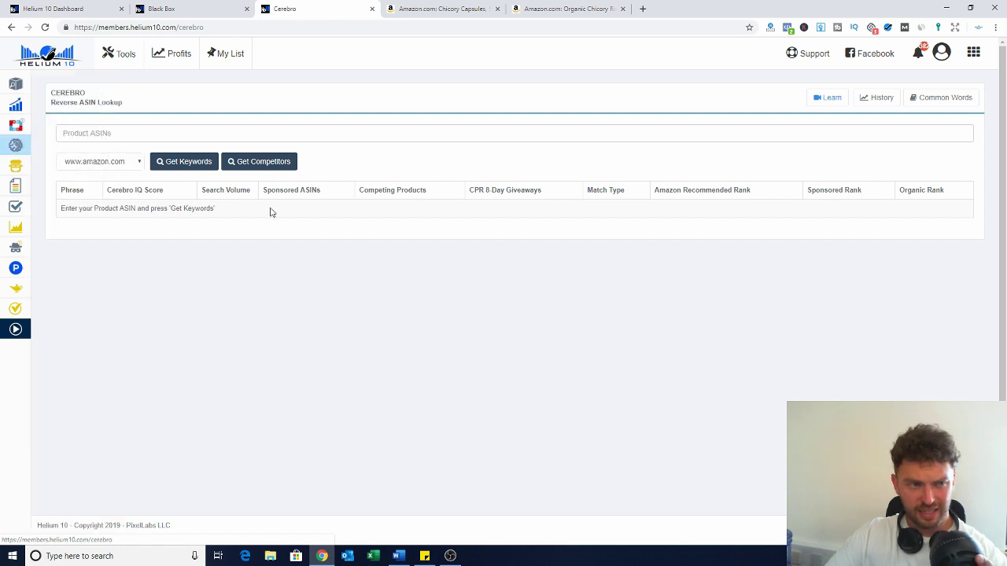
{"action": "left_click", "coordinate": [151, 133]}
{"action": "key", "text": "ctrl+v"}
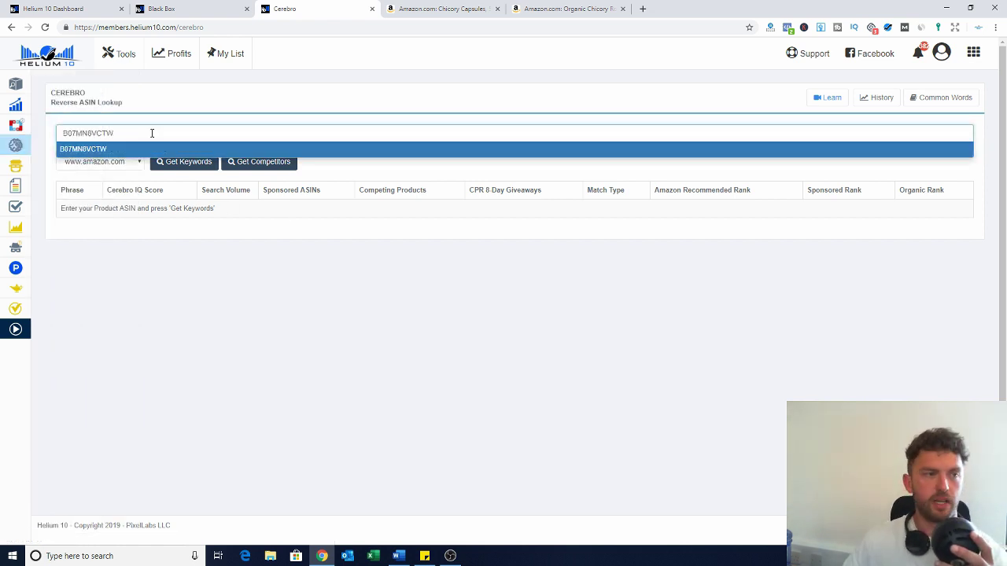
{"action": "left_click", "coordinate": [108, 151]}
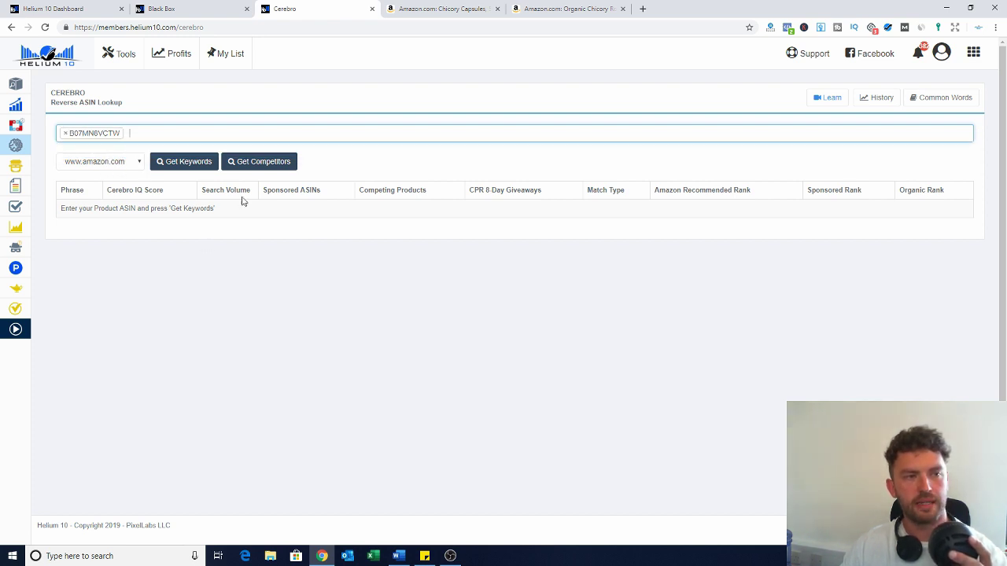
{"action": "left_click", "coordinate": [188, 162]}
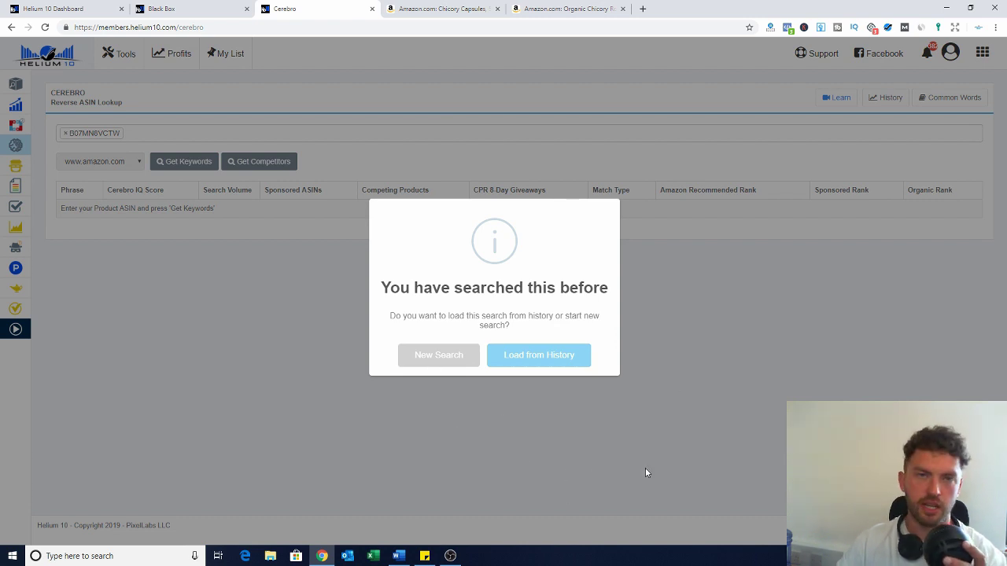
{"action": "left_click", "coordinate": [553, 356]}
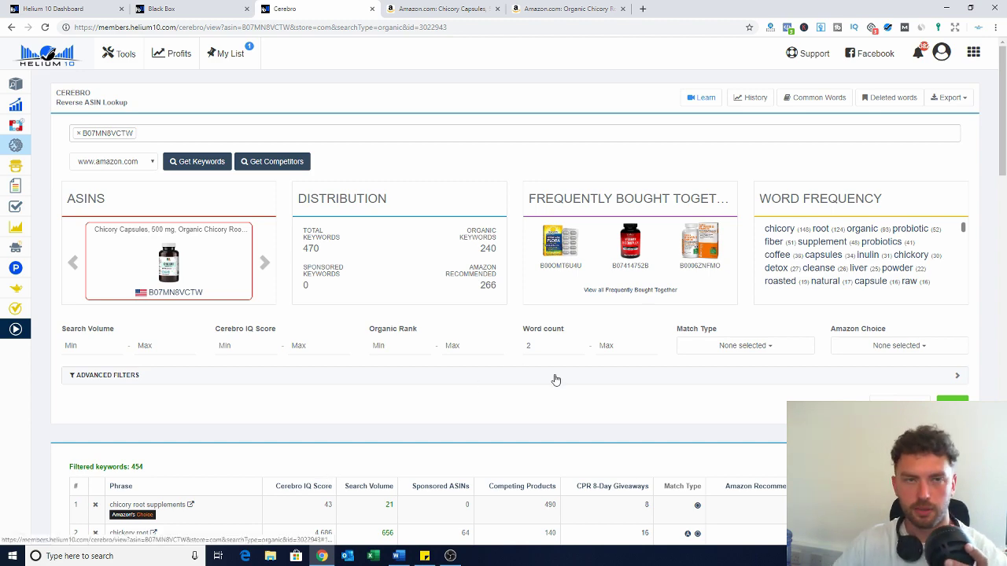
Step: Examine the keyword table for the chicory capsules, comparing search volume, competing products and organic rank of each phrase
{"action": "scroll", "coordinate": [553, 377], "scroll_direction": "down", "scroll_amount": 1}
{"action": "scroll", "coordinate": [295, 307], "scroll_direction": "down", "scroll_amount": 4}
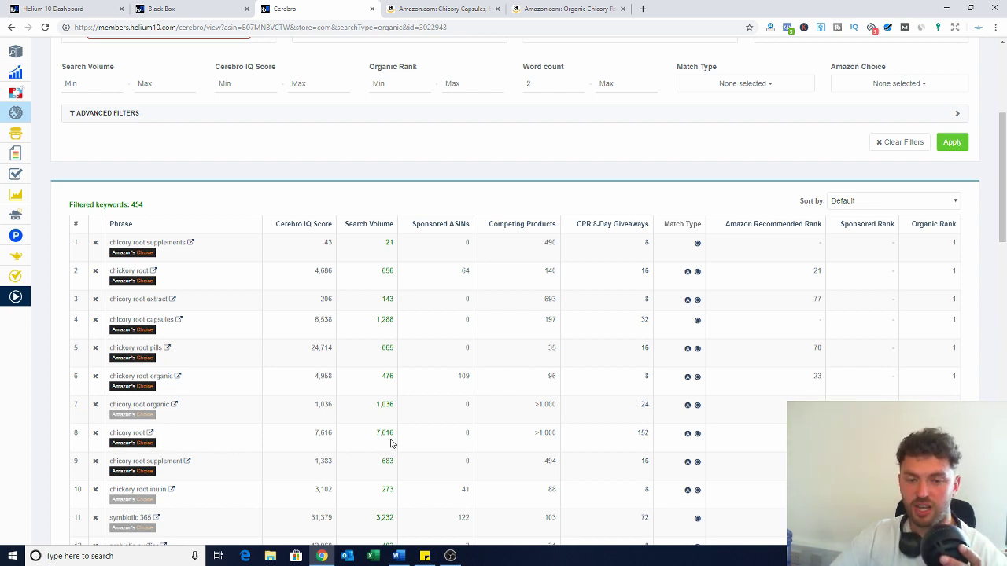
{"action": "scroll", "coordinate": [515, 291], "scroll_direction": "down", "scroll_amount": 1}
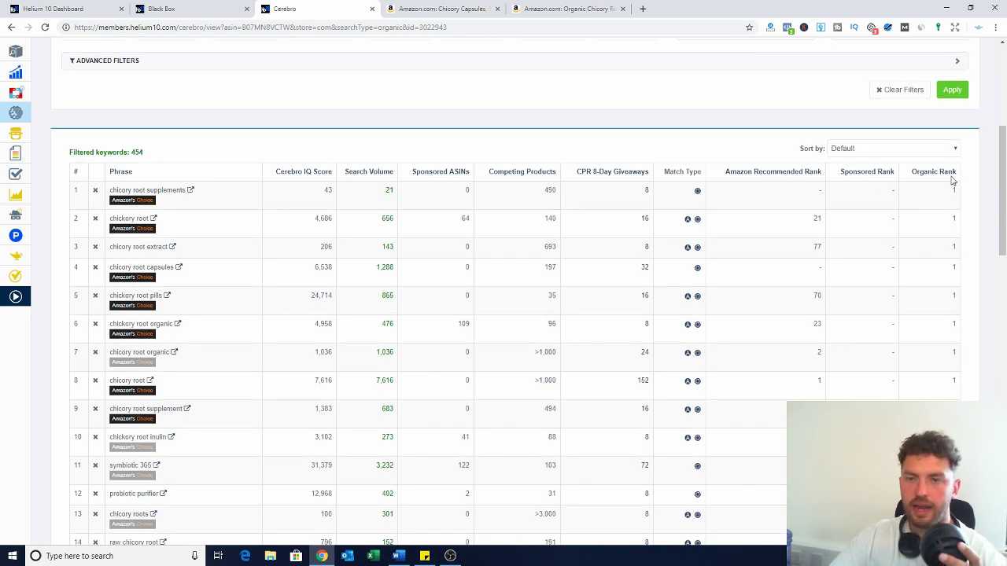
{"action": "mouse_move", "coordinate": [954, 193]}
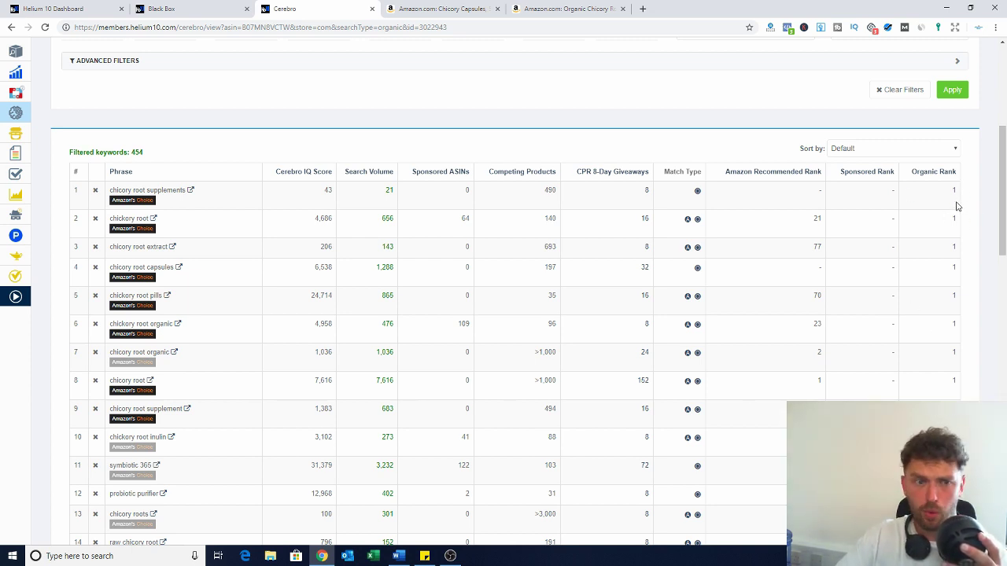
{"action": "scroll", "coordinate": [865, 332], "scroll_direction": "down", "scroll_amount": 2}
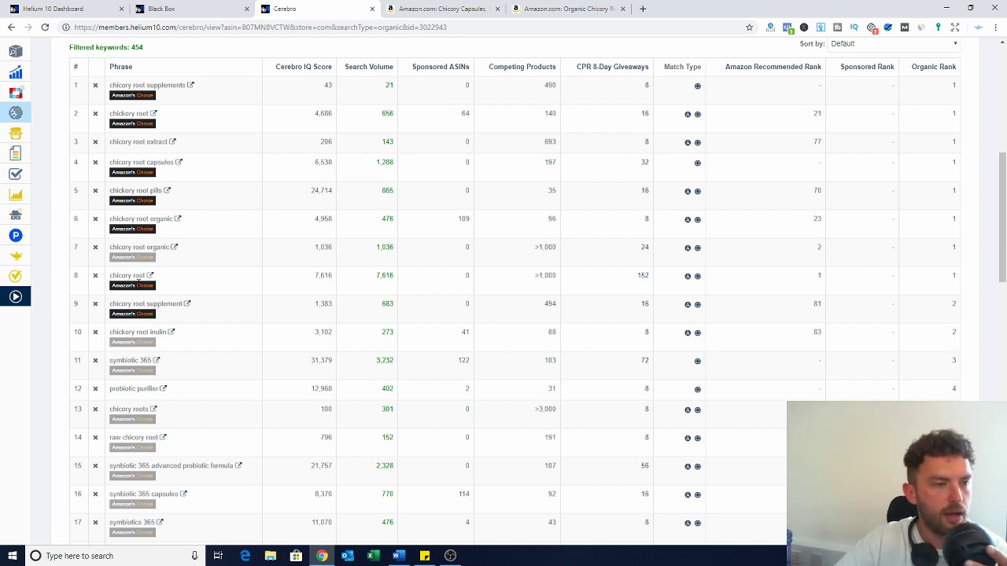
Step: Highlight the keyword "chicory root" in the results and read the explanation of the CPR 8-Day Giveaways column
{"action": "left_click_drag", "start_coordinate": [109, 275], "coordinate": [149, 277]}
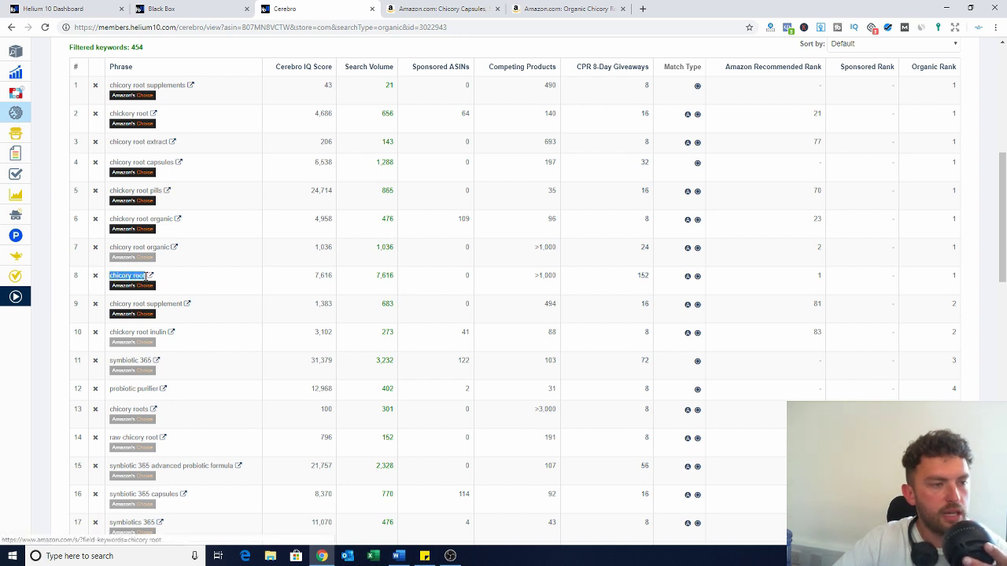
{"action": "left_click", "coordinate": [200, 286]}
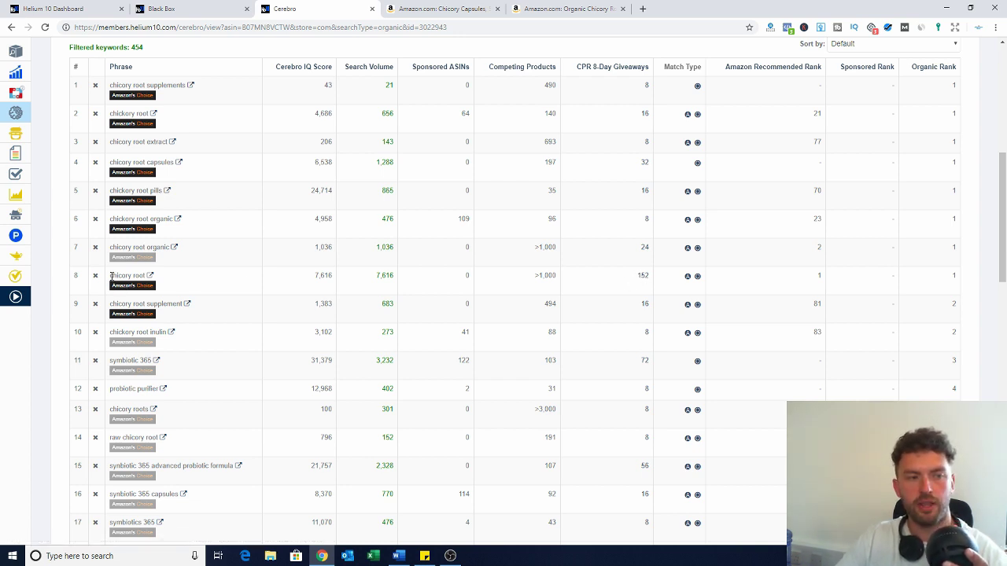
{"action": "left_click_drag", "start_coordinate": [110, 276], "coordinate": [144, 276]}
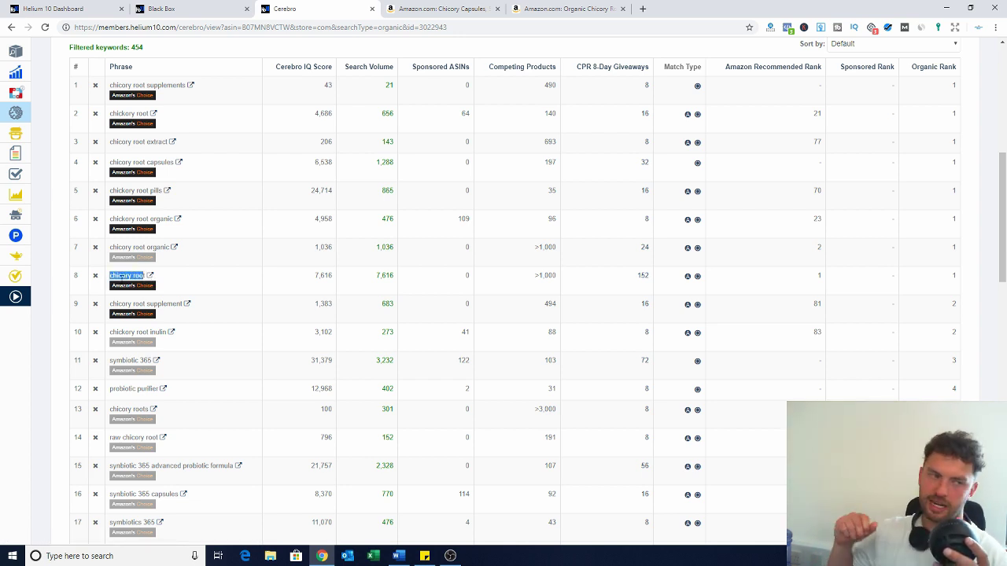
{"action": "left_click", "coordinate": [203, 279]}
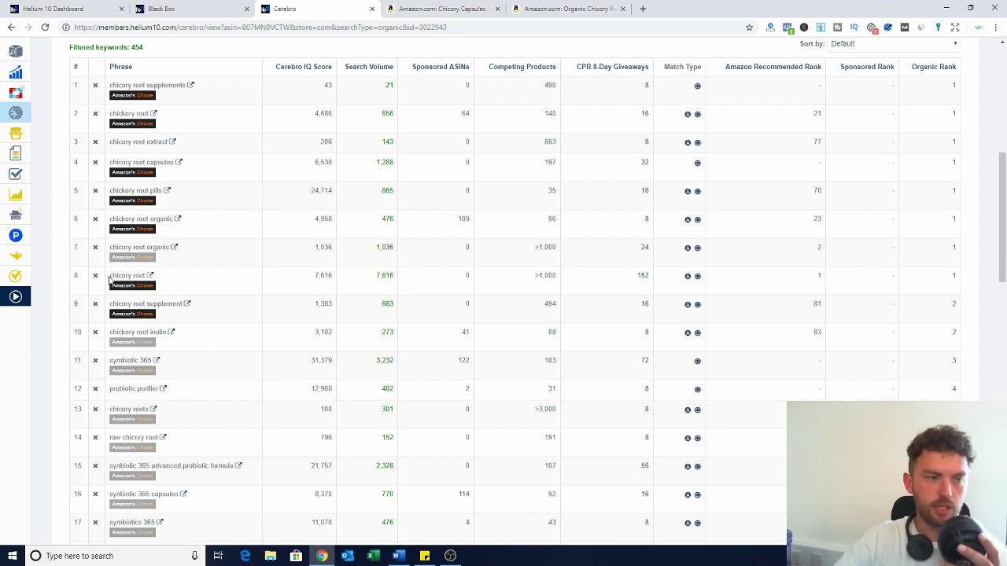
{"action": "left_click_drag", "start_coordinate": [114, 275], "coordinate": [148, 276]}
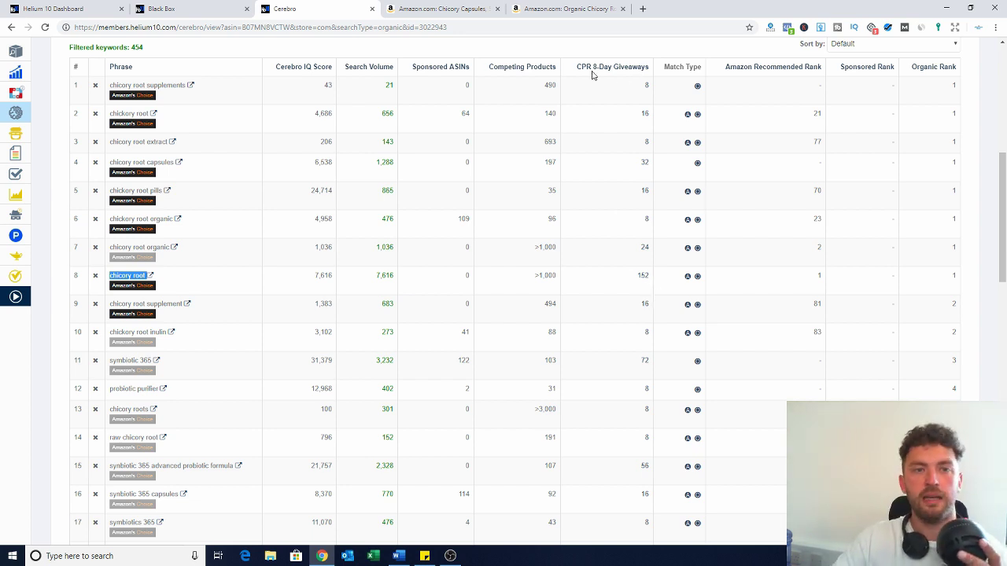
{"action": "mouse_move", "coordinate": [596, 72]}
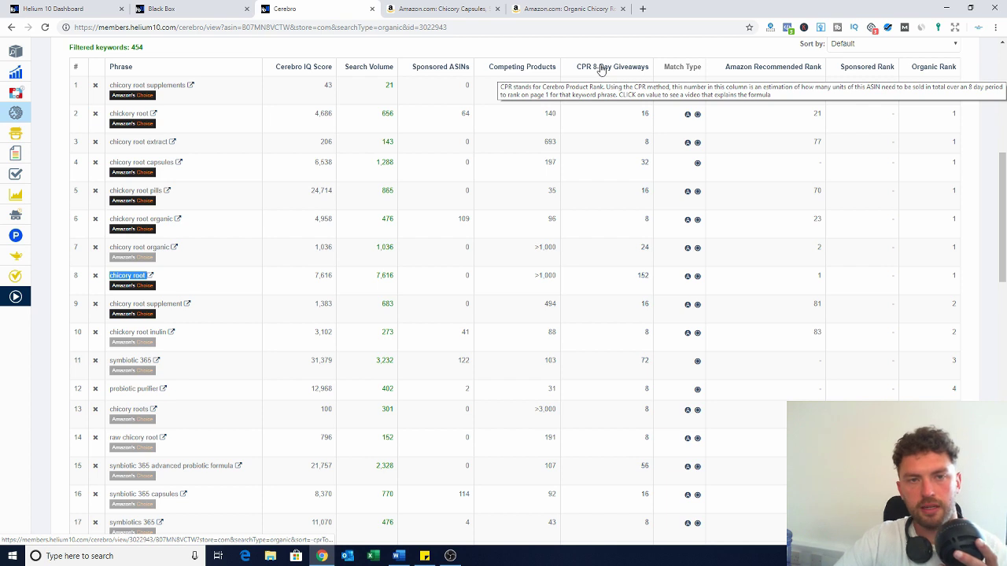